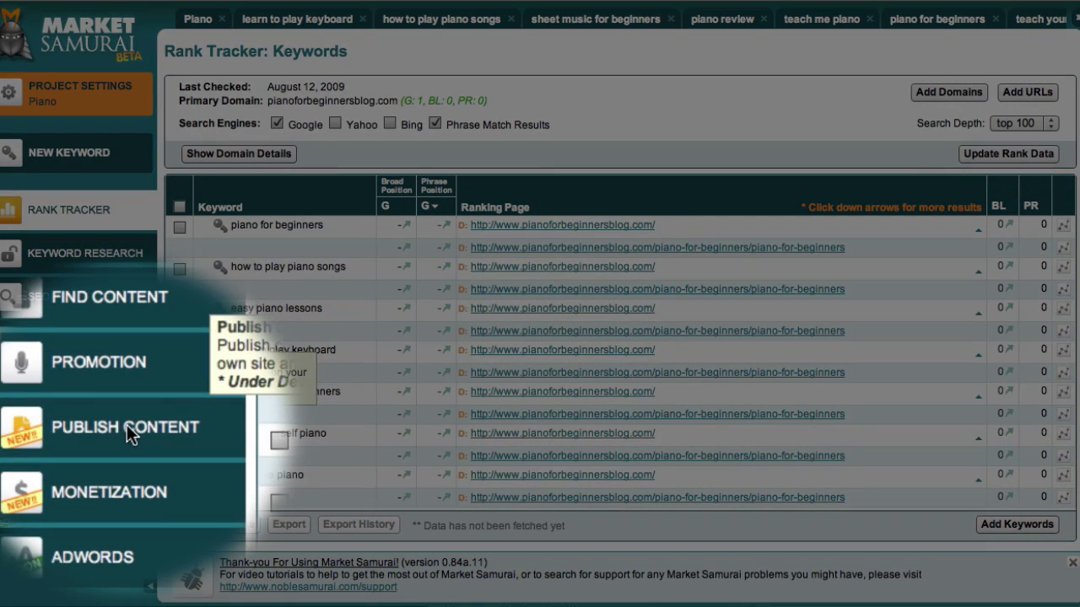
Go to Publish Content and create a new blank document.
{"action": "left_click", "coordinate": [86, 426]}
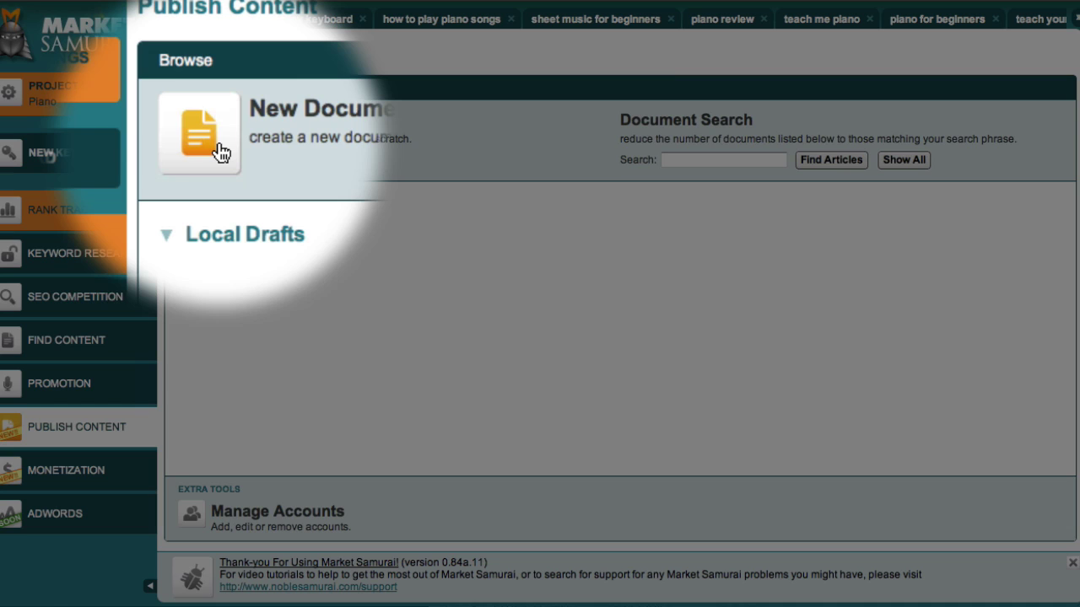
{"action": "left_click", "coordinate": [220, 152]}
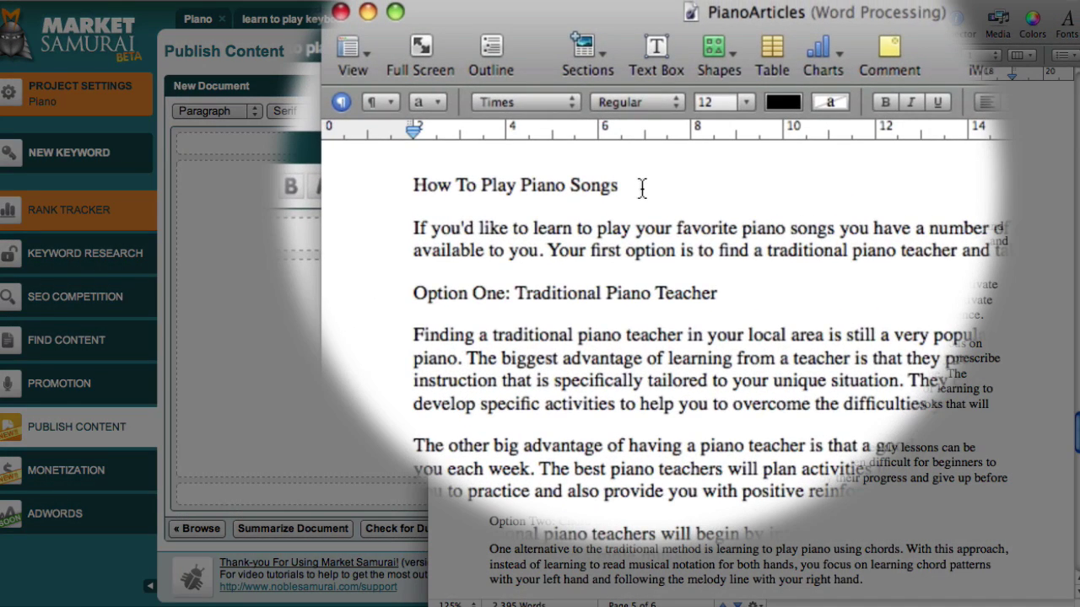
Copy the title 'How To Play Piano Songs' from Pages into the document's title field.
{"action": "left_click_drag", "start_coordinate": [641, 113], "coordinate": [458, 111]}
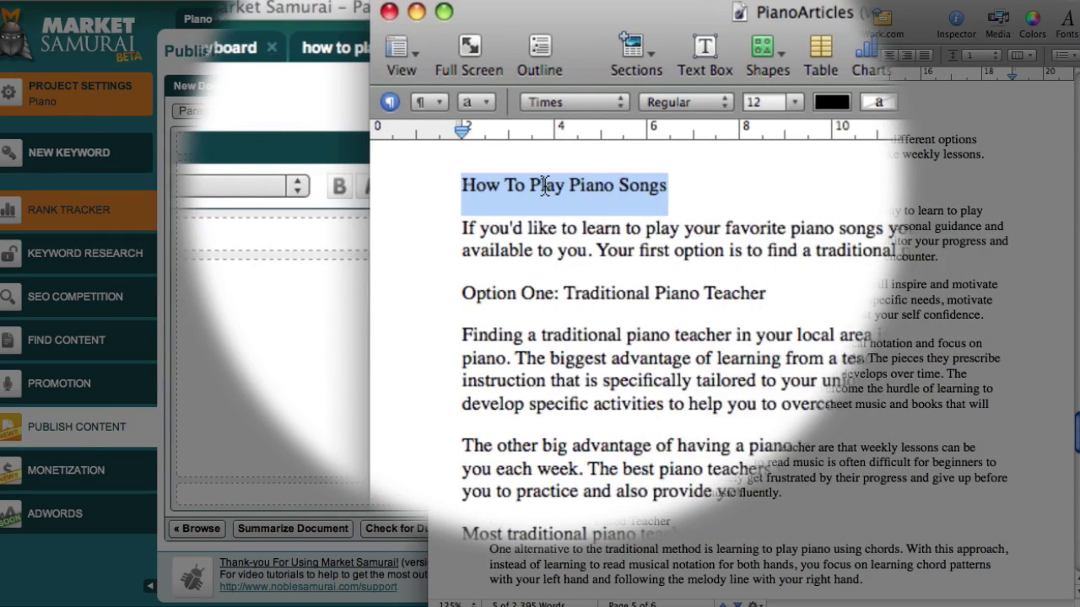
{"action": "right_click", "coordinate": [523, 184]}
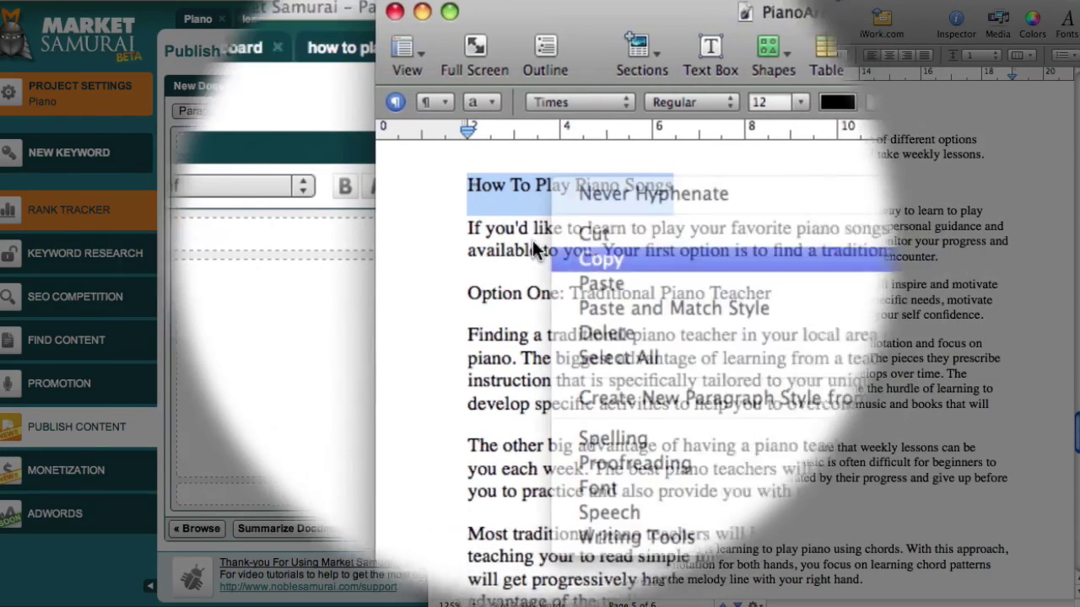
{"action": "left_click", "coordinate": [534, 245]}
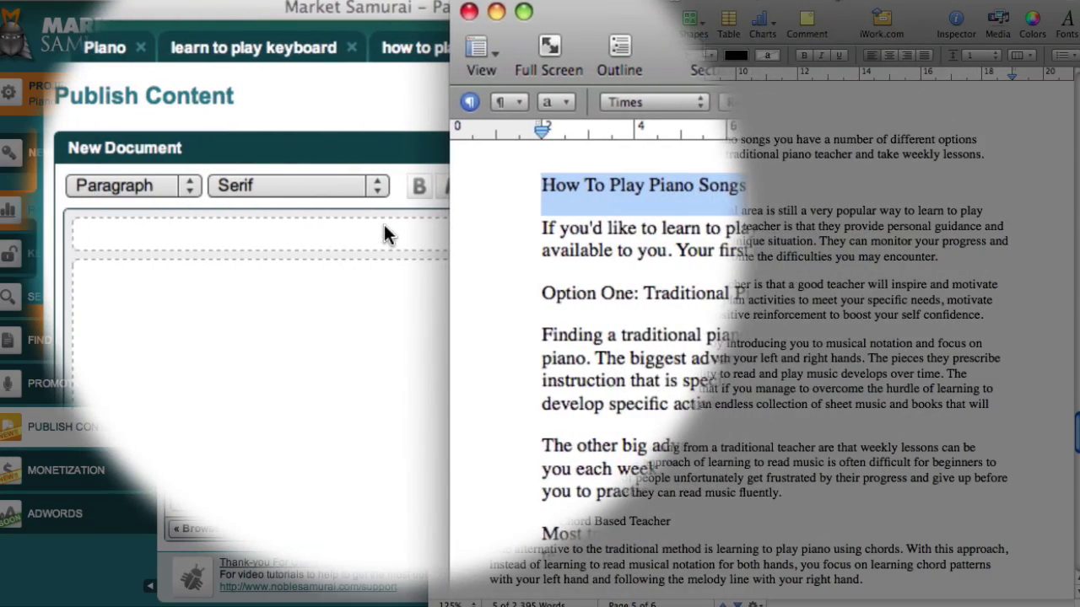
{"action": "left_click", "coordinate": [384, 225]}
{"action": "right_click", "coordinate": [384, 225]}
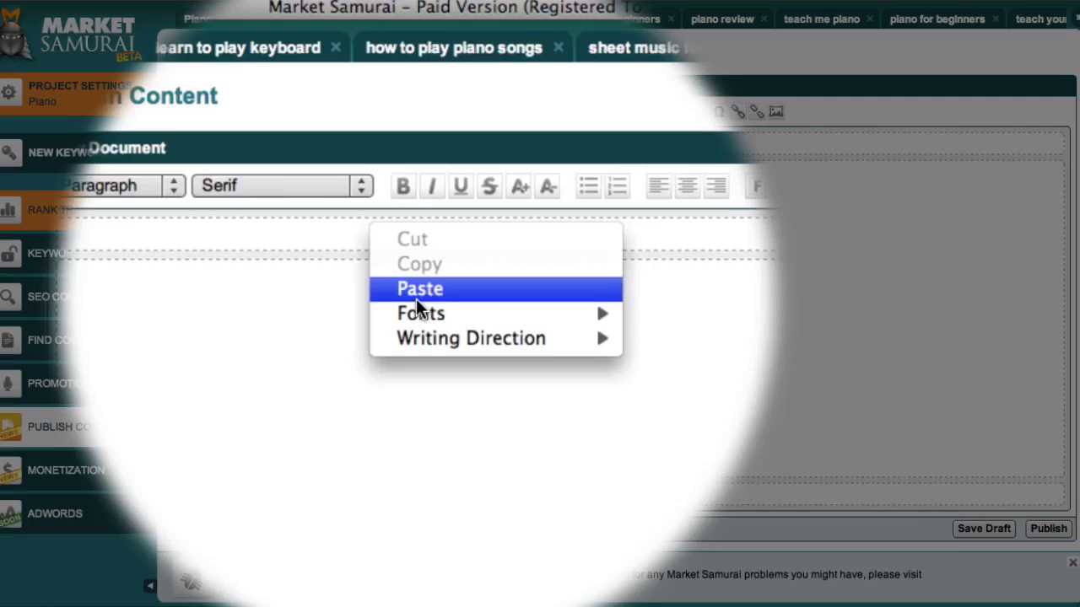
{"action": "left_click", "coordinate": [415, 296]}
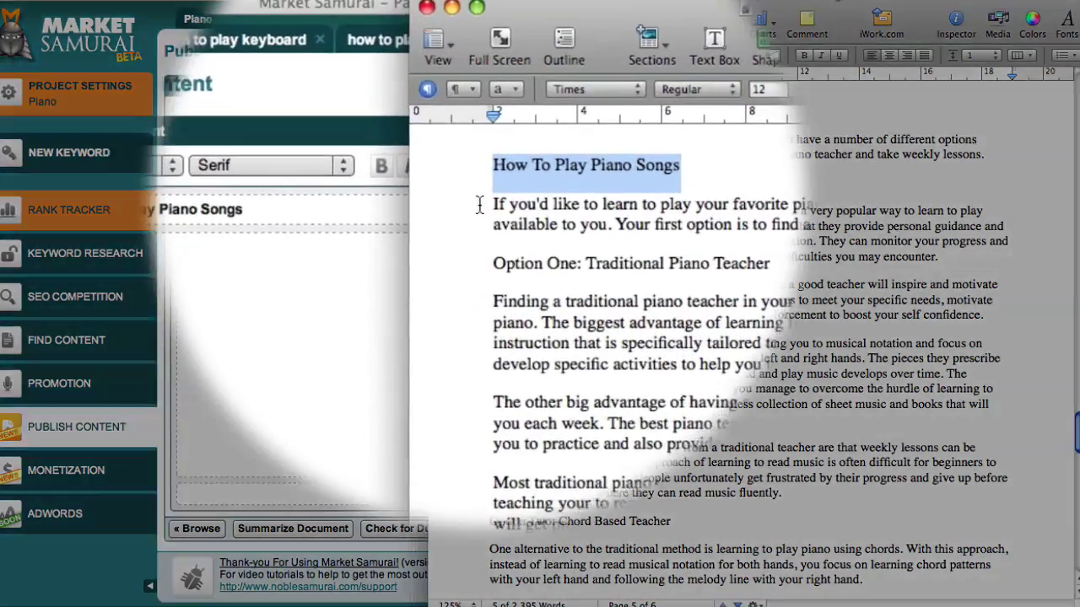
Copy the full article body from Pages into the new document's body.
{"action": "left_click", "coordinate": [492, 144]}
{"action": "left_click_drag", "start_coordinate": [495, 245], "coordinate": [660, 333]}
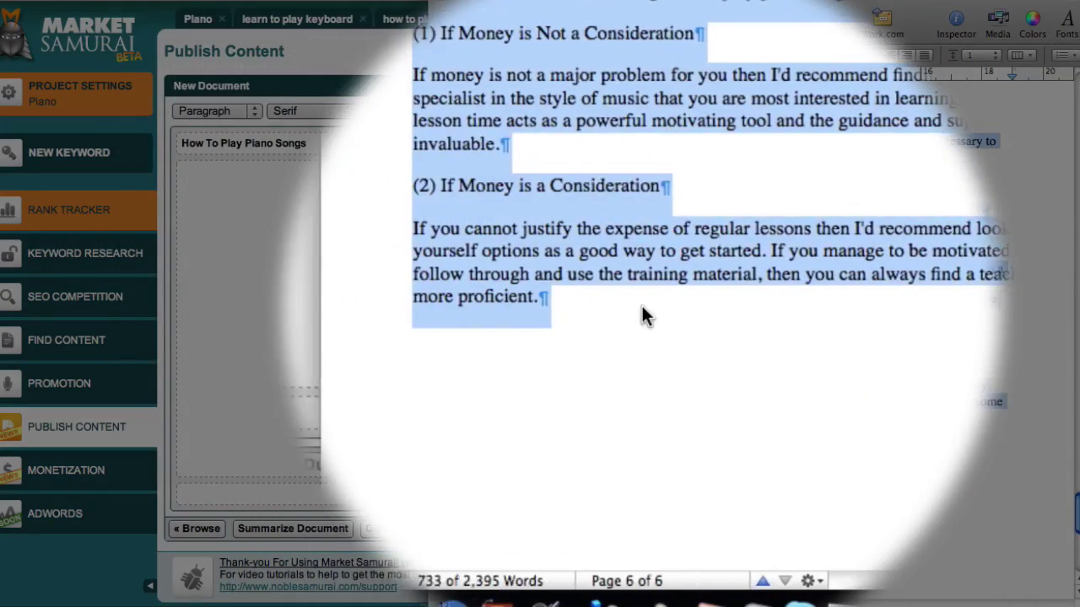
{"action": "right_click", "coordinate": [588, 297]}
{"action": "left_click", "coordinate": [621, 295]}
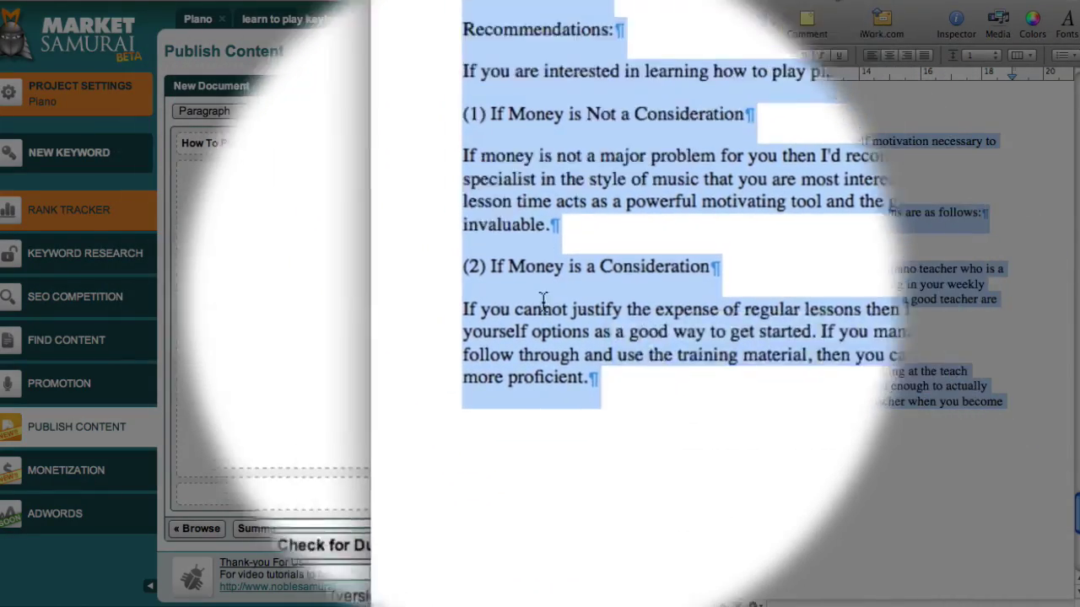
{"action": "left_click", "coordinate": [283, 228]}
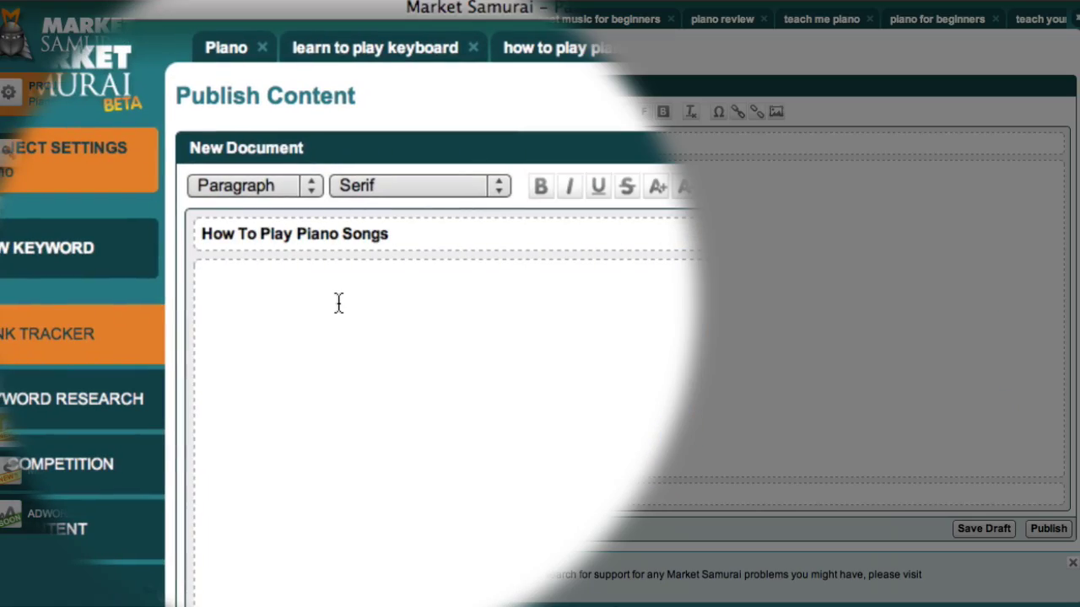
{"action": "right_click", "coordinate": [338, 302]}
{"action": "left_click", "coordinate": [337, 326]}
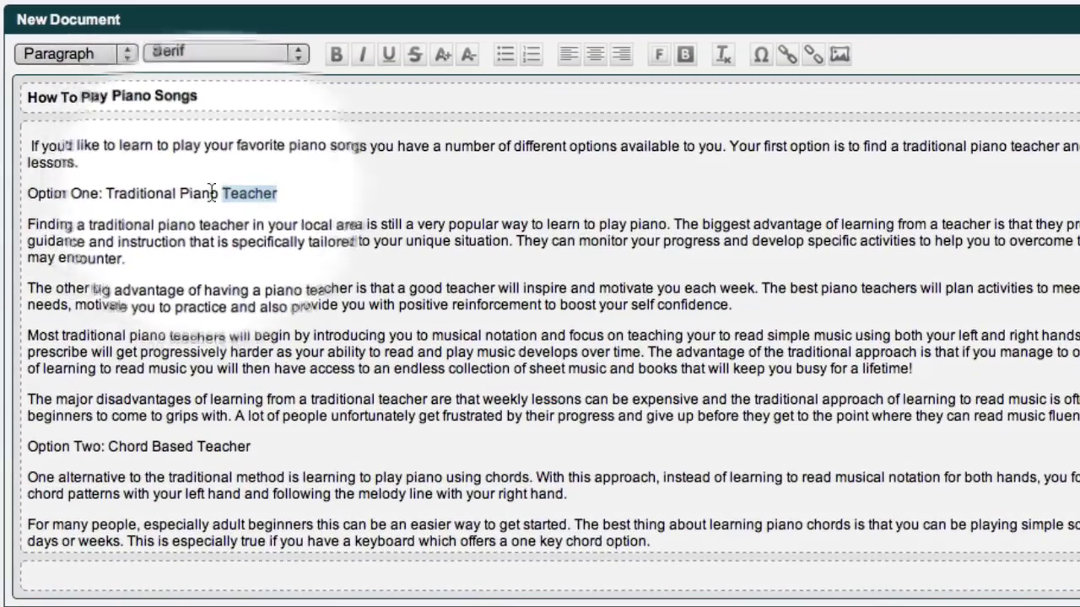
Bold the 'Option One', 'Option Two', 'Option Three' and 'Recommendations:' headings in the article.
{"action": "left_click_drag", "start_coordinate": [212, 192], "coordinate": [26, 194]}
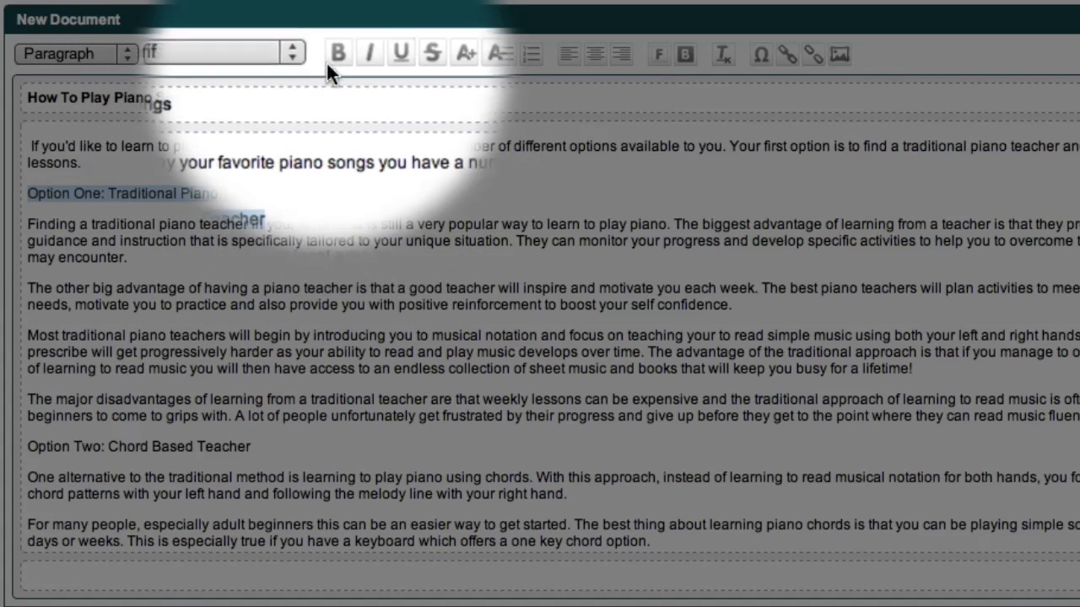
{"action": "left_click", "coordinate": [336, 55]}
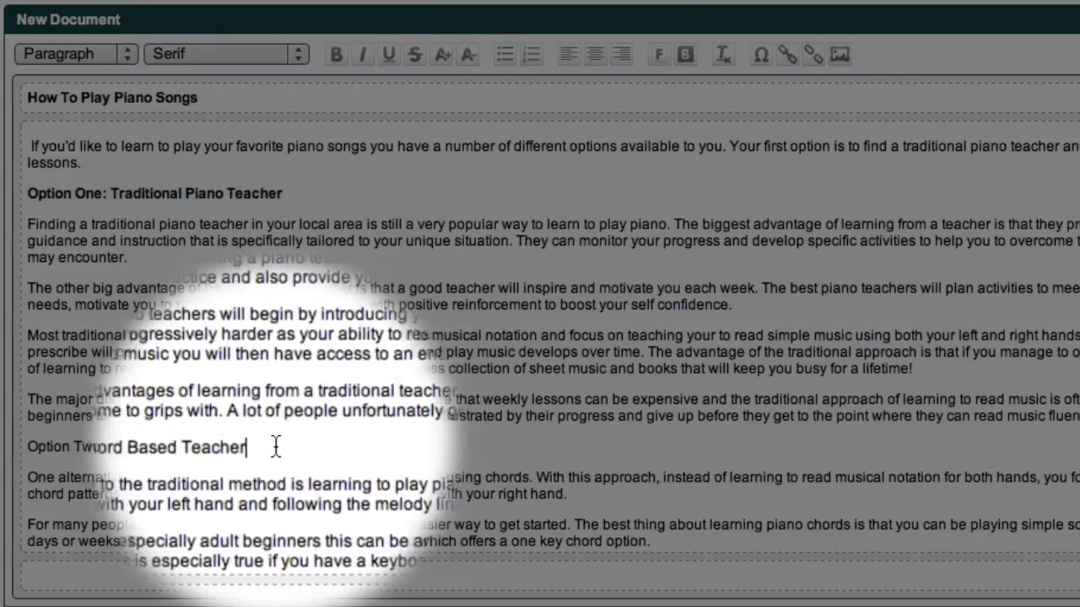
{"action": "left_click_drag", "start_coordinate": [278, 441], "coordinate": [31, 446]}
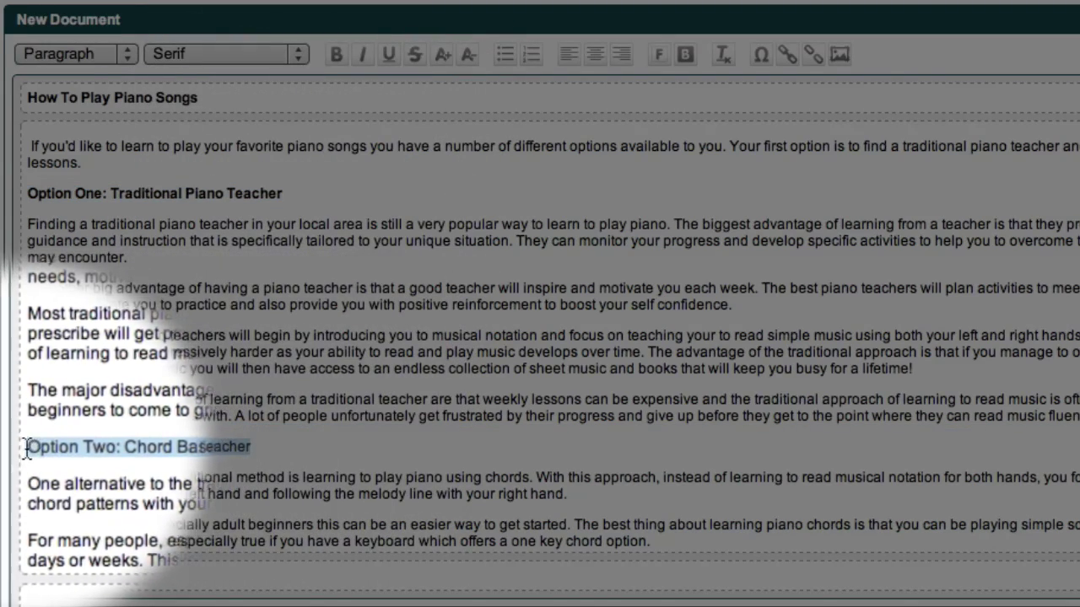
{"action": "left_click", "coordinate": [335, 58]}
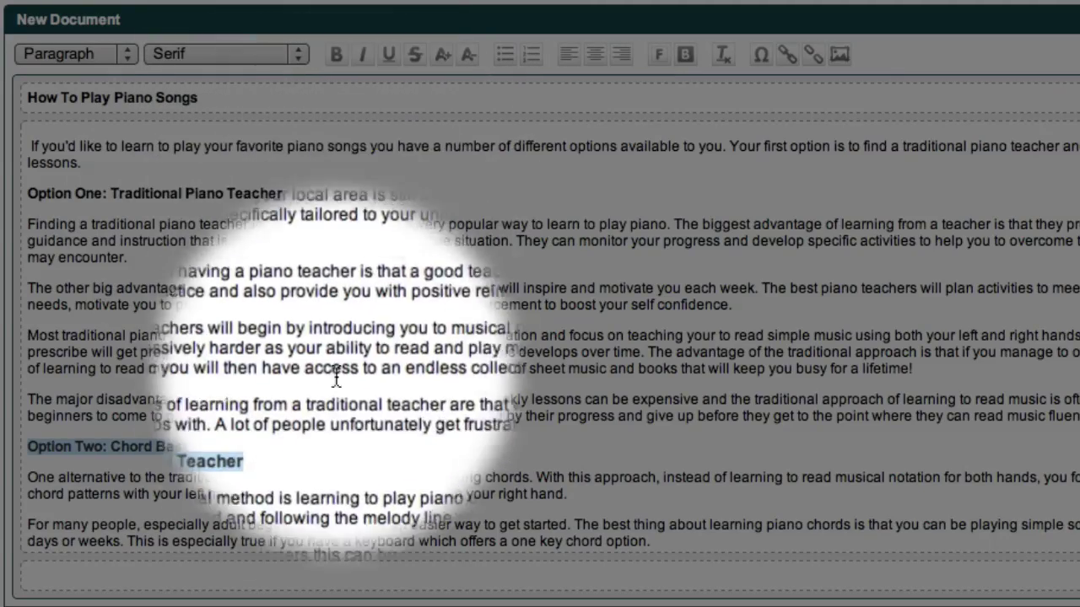
{"action": "scroll", "coordinate": [312, 438], "scroll_direction": "down", "scroll_amount": 3}
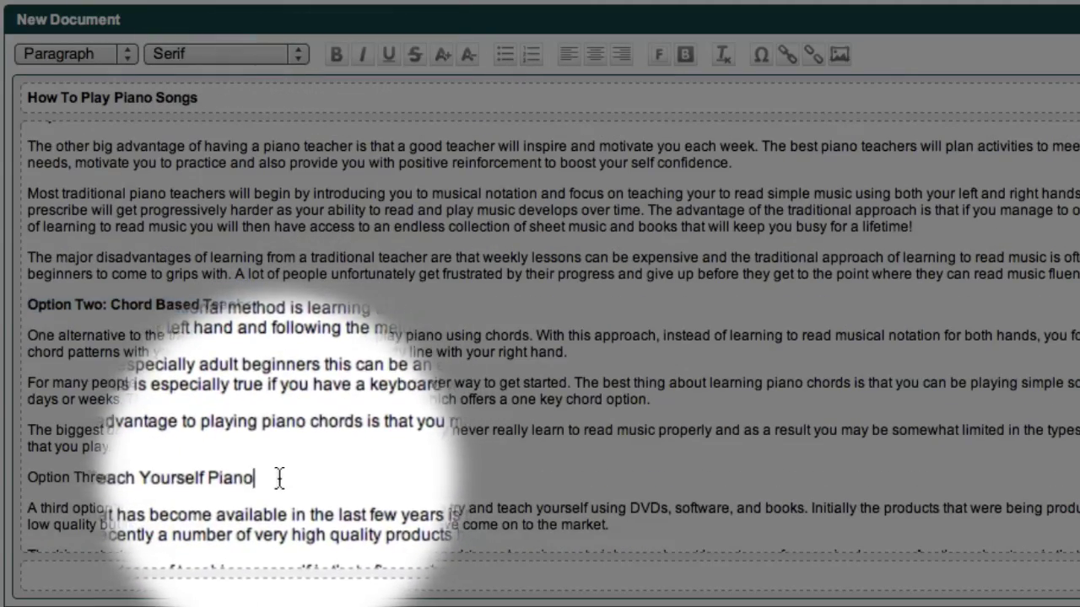
{"action": "left_click_drag", "start_coordinate": [285, 474], "coordinate": [28, 478]}
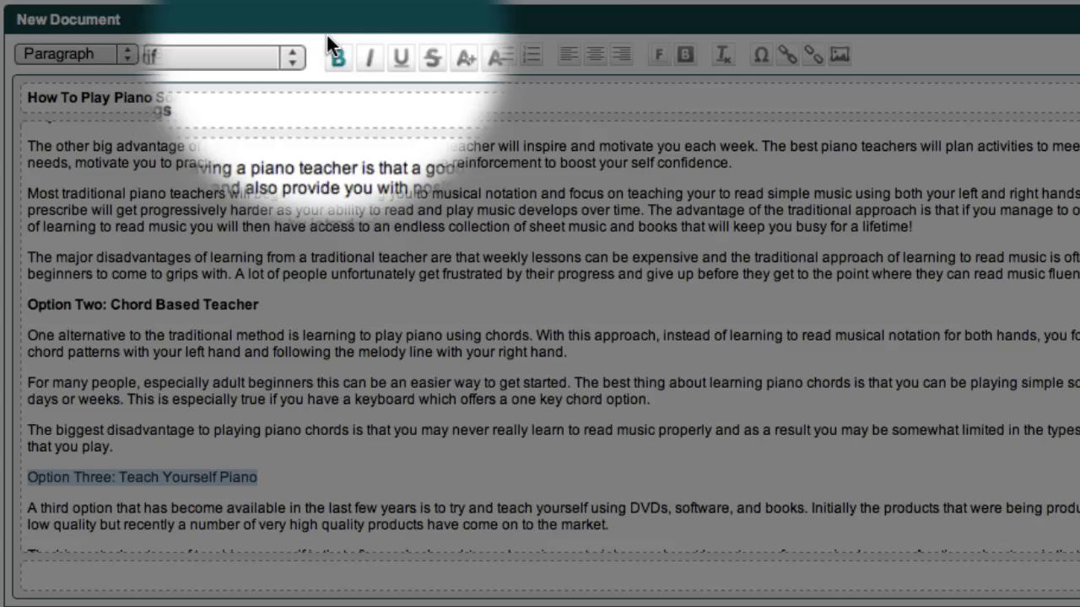
{"action": "left_click", "coordinate": [336, 54]}
{"action": "scroll", "coordinate": [368, 400], "scroll_direction": "down", "scroll_amount": 4}
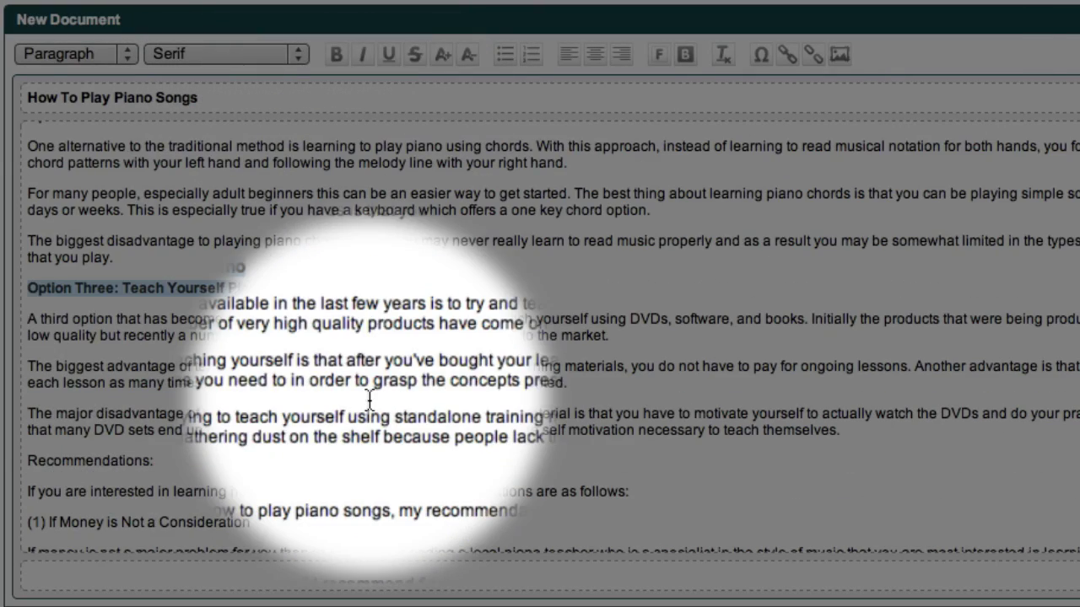
{"action": "left_click_drag", "start_coordinate": [161, 461], "coordinate": [27, 461]}
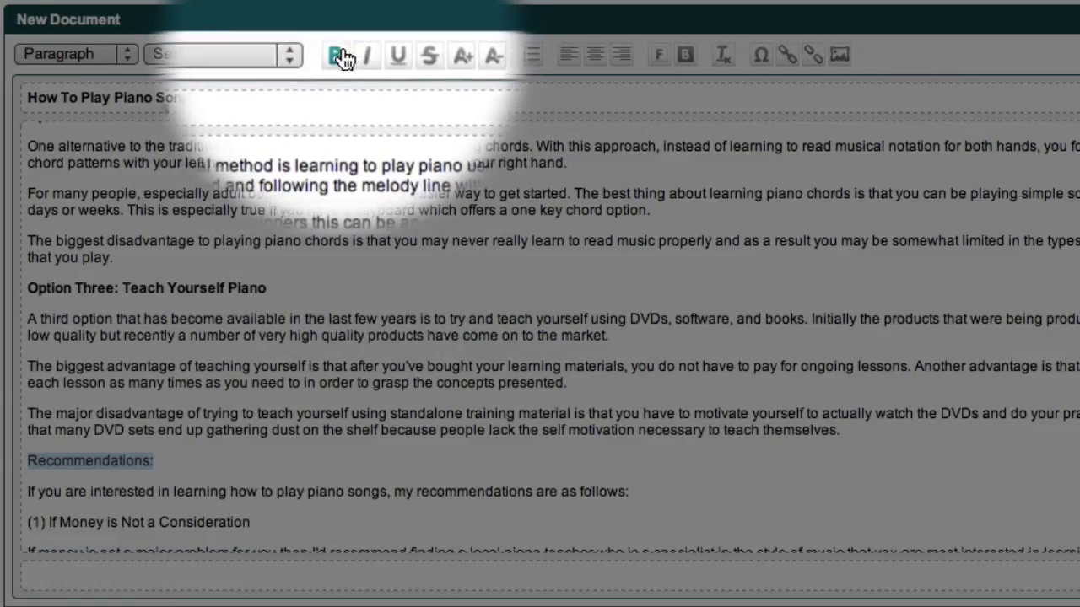
{"action": "left_click", "coordinate": [336, 55]}
{"action": "left_click", "coordinate": [155, 460]}
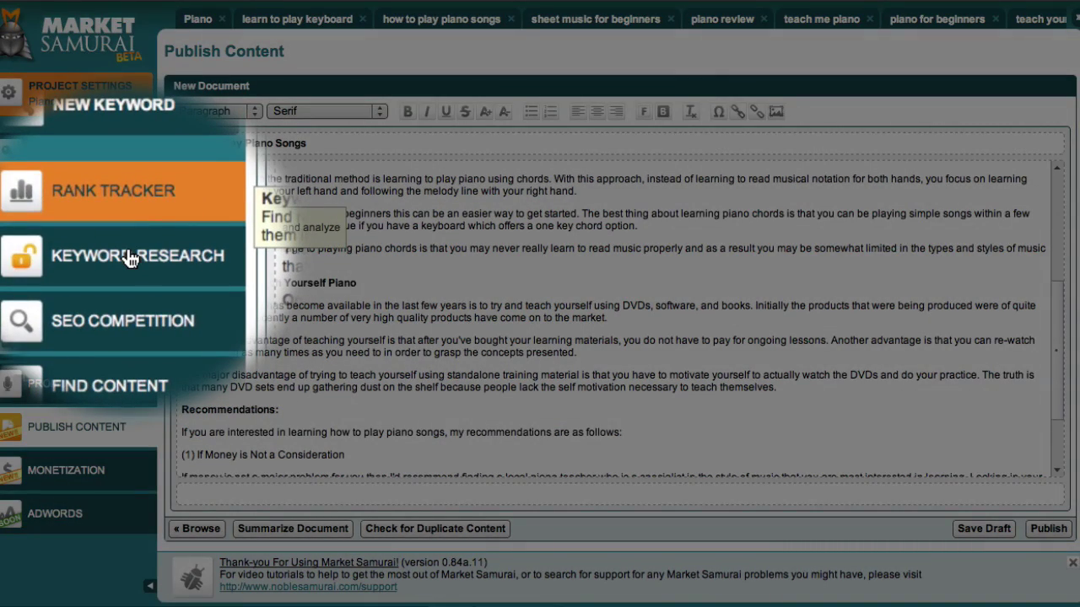
Open Keyword Research and switch to the 'how to play piano songs' keyword tab.
{"action": "left_click", "coordinate": [78, 254]}
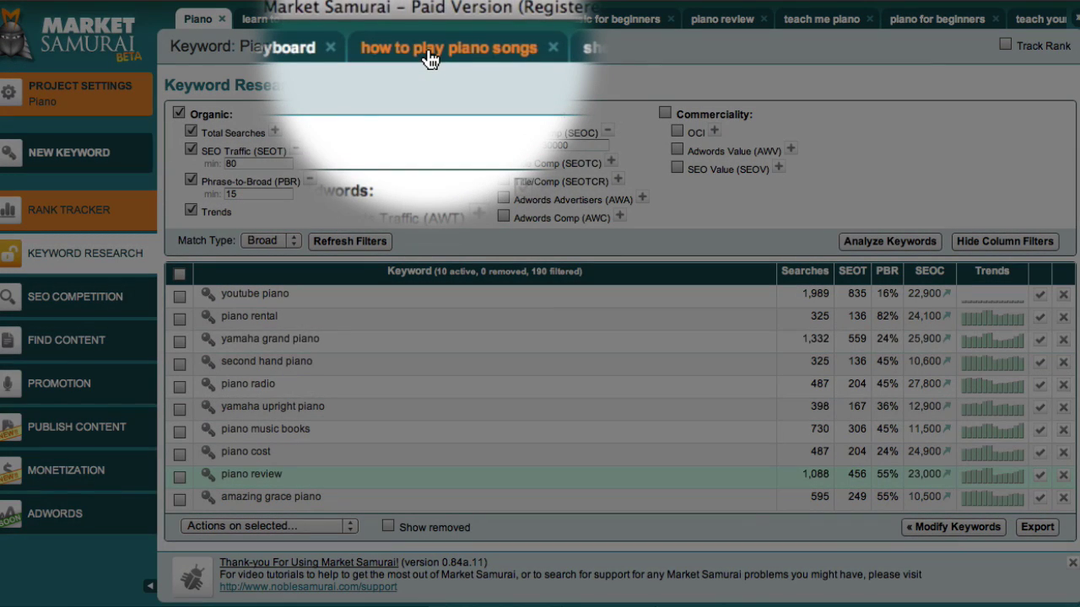
{"action": "left_click", "coordinate": [428, 21]}
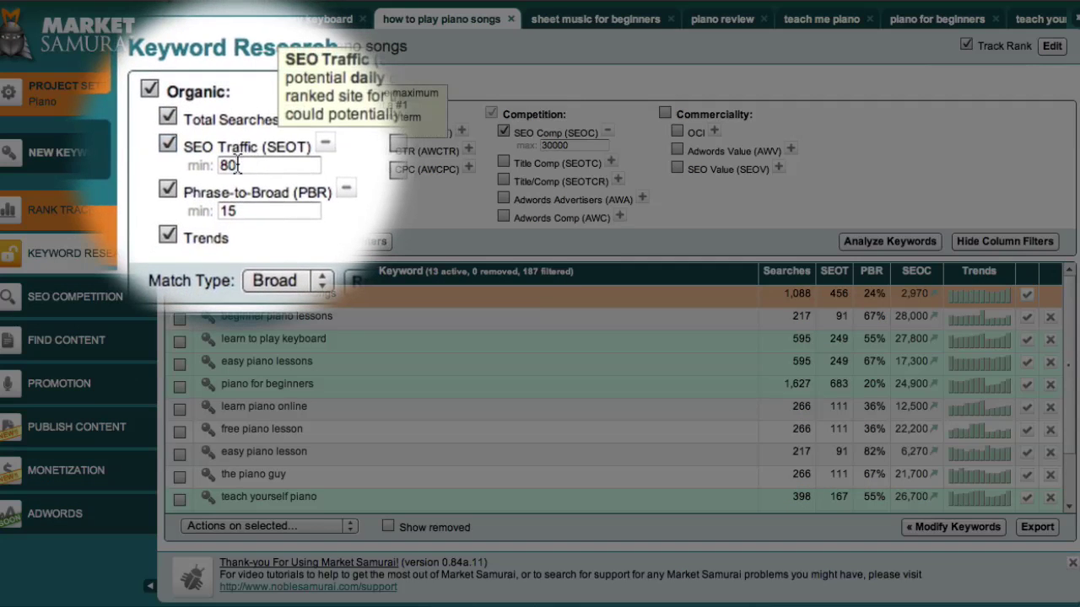
Set the SEOT minimum filter to 10 and the SEOC maximum to 100000.
{"action": "double_click", "coordinate": [238, 165]}
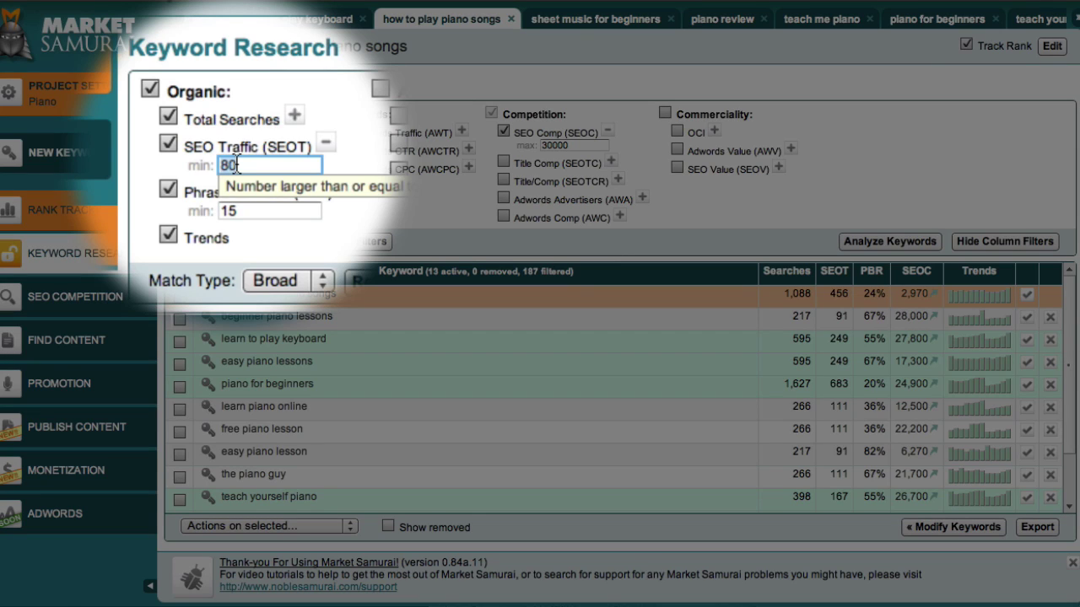
{"action": "type", "text": "10"}
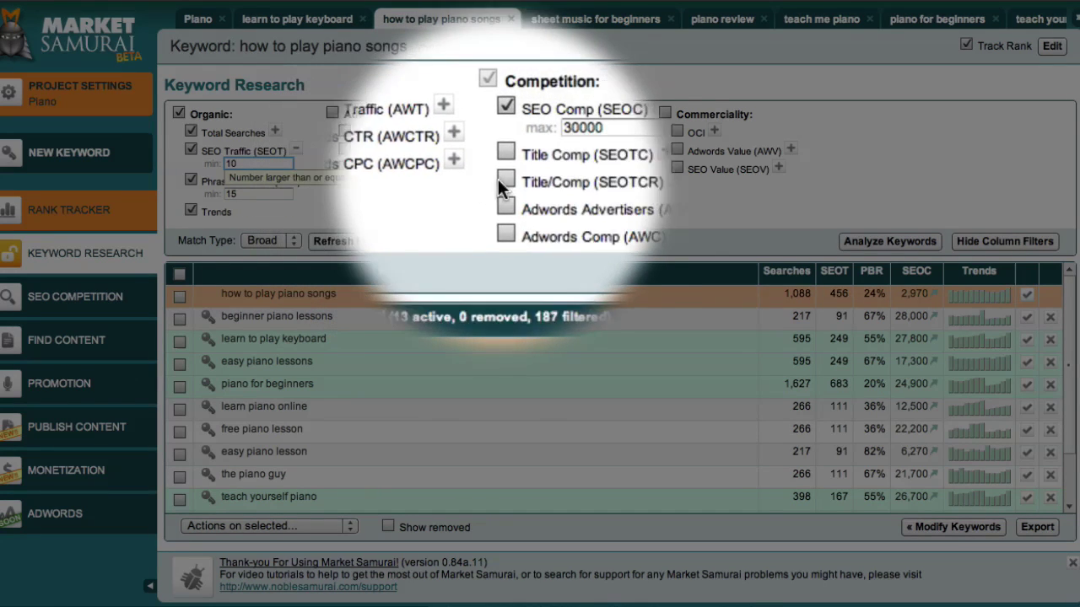
{"action": "left_click", "coordinate": [555, 147]}
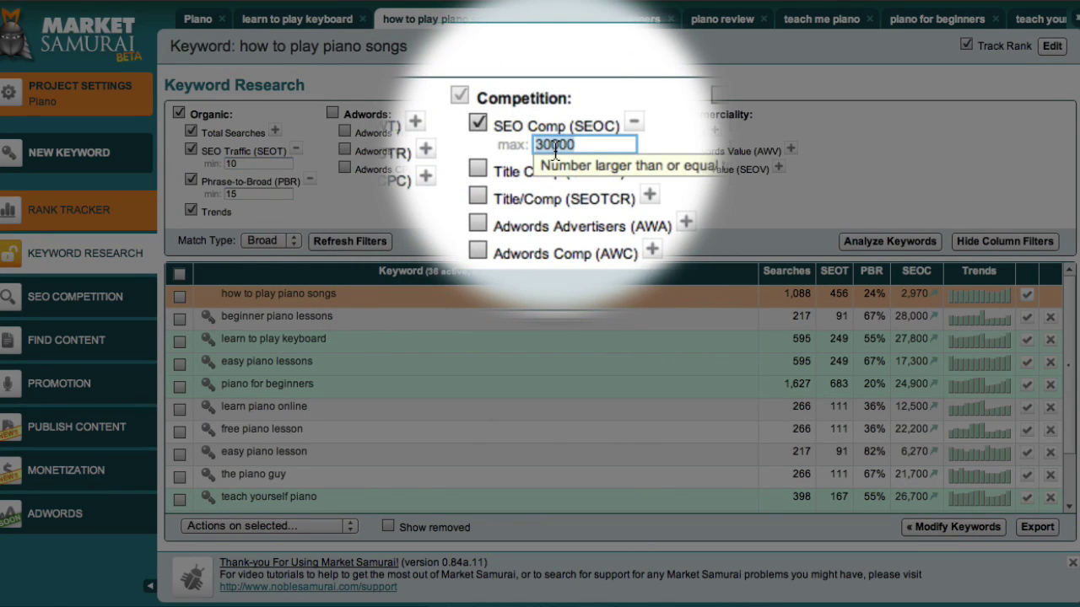
{"action": "type", "text": "100000"}
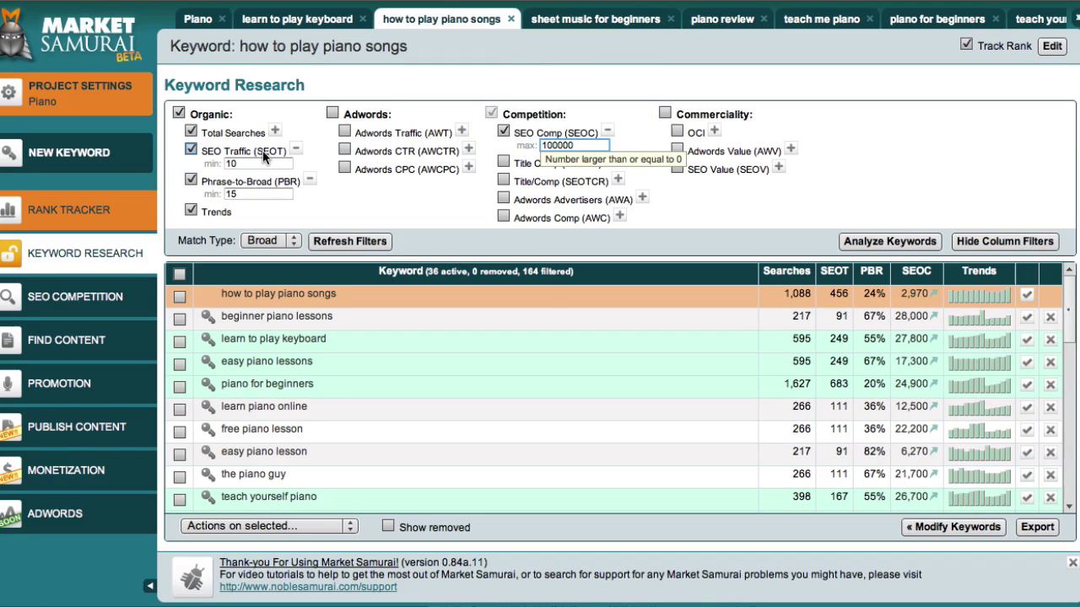
{"action": "mouse_move", "coordinate": [257, 152]}
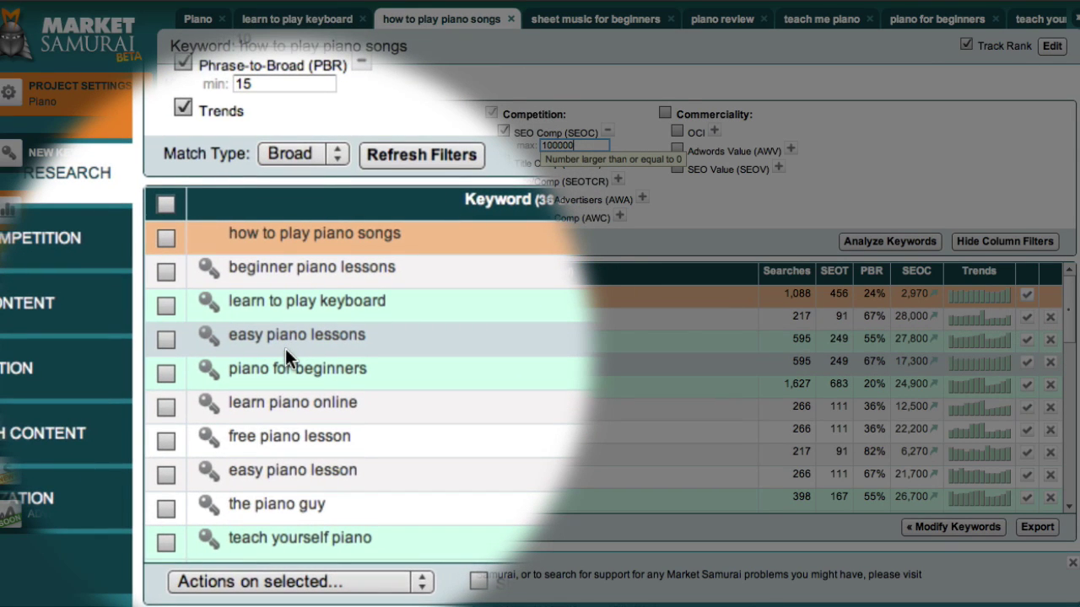
Copy the checked keywords as comma-separated tags and confirm the clipboard message.
{"action": "scroll", "coordinate": [351, 349], "scroll_direction": "down", "scroll_amount": 5}
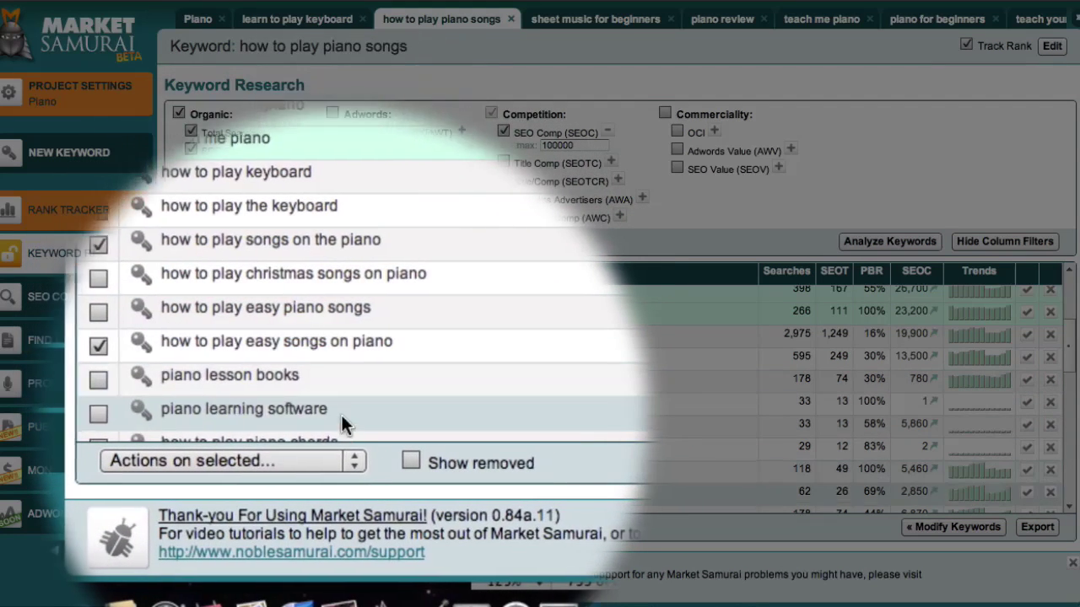
{"action": "left_click", "coordinate": [352, 459]}
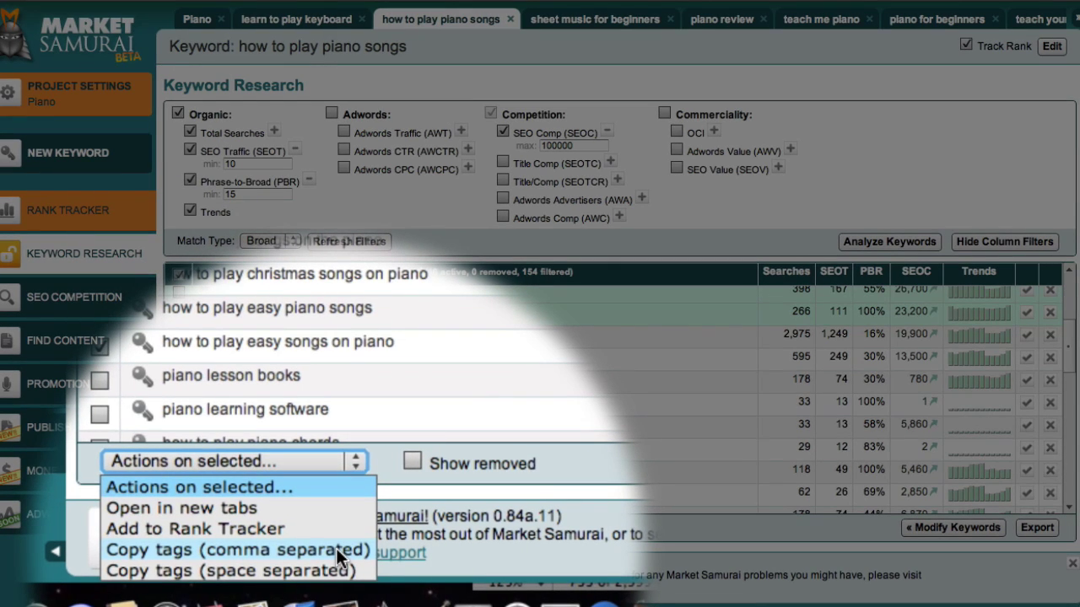
{"action": "left_click", "coordinate": [336, 549]}
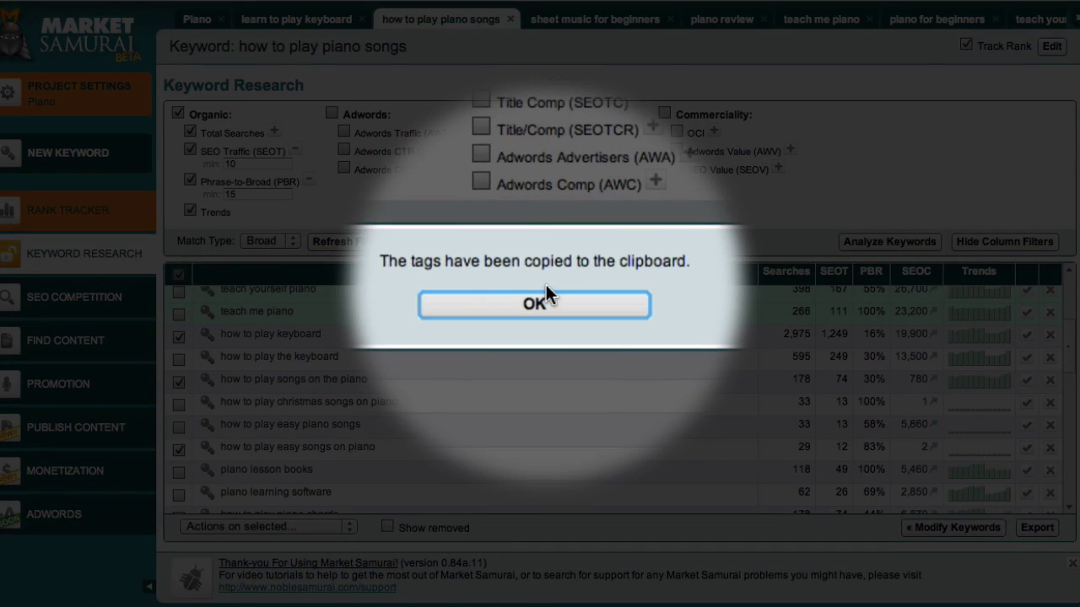
{"action": "left_click", "coordinate": [557, 301]}
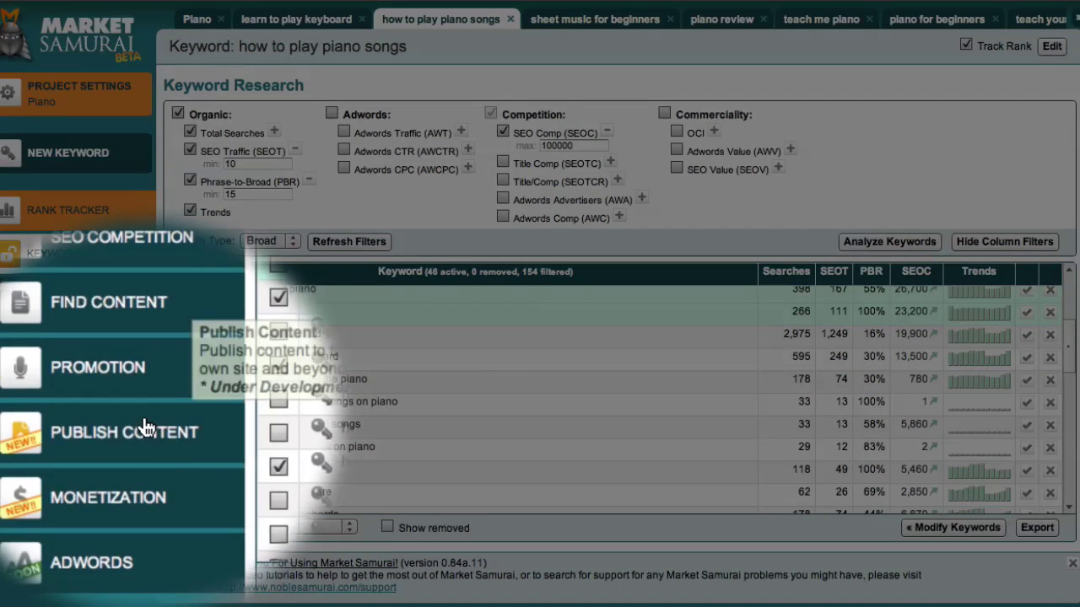
Reopen the 'How To Play Piano Songs' draft from Publish Content for editing.
{"action": "left_click", "coordinate": [144, 428]}
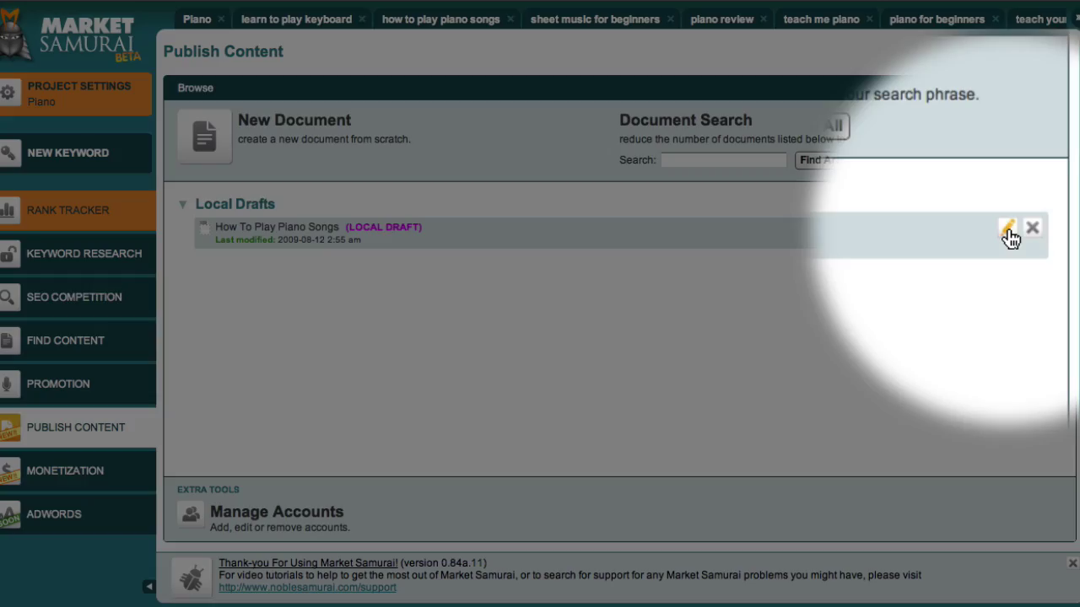
{"action": "left_click", "coordinate": [1009, 229]}
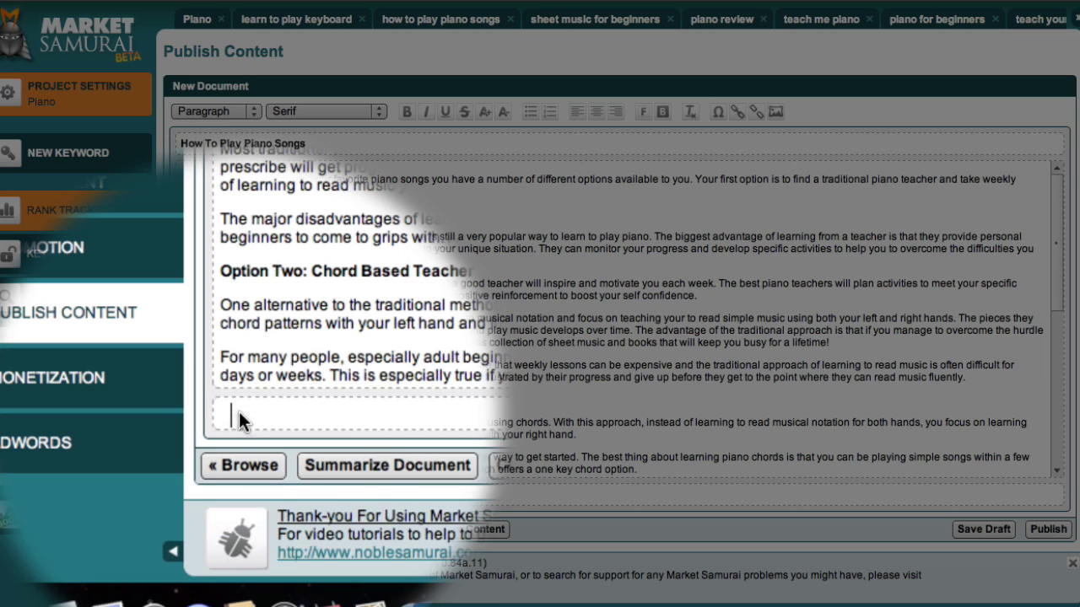
Paste the copied keywords into the article's tag field.
{"action": "right_click", "coordinate": [239, 412]}
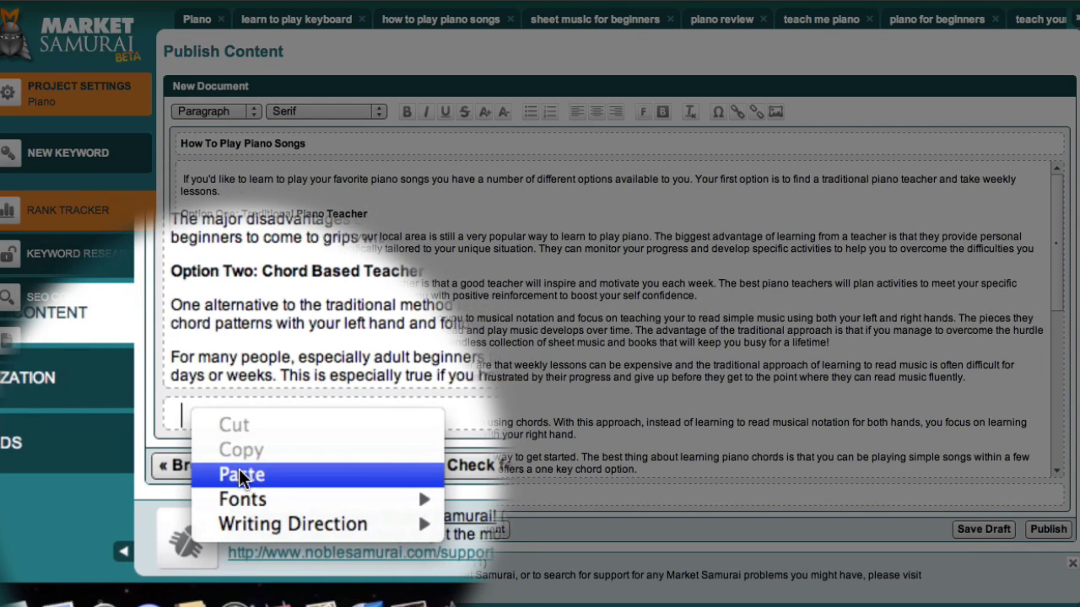
{"action": "left_click", "coordinate": [241, 476]}
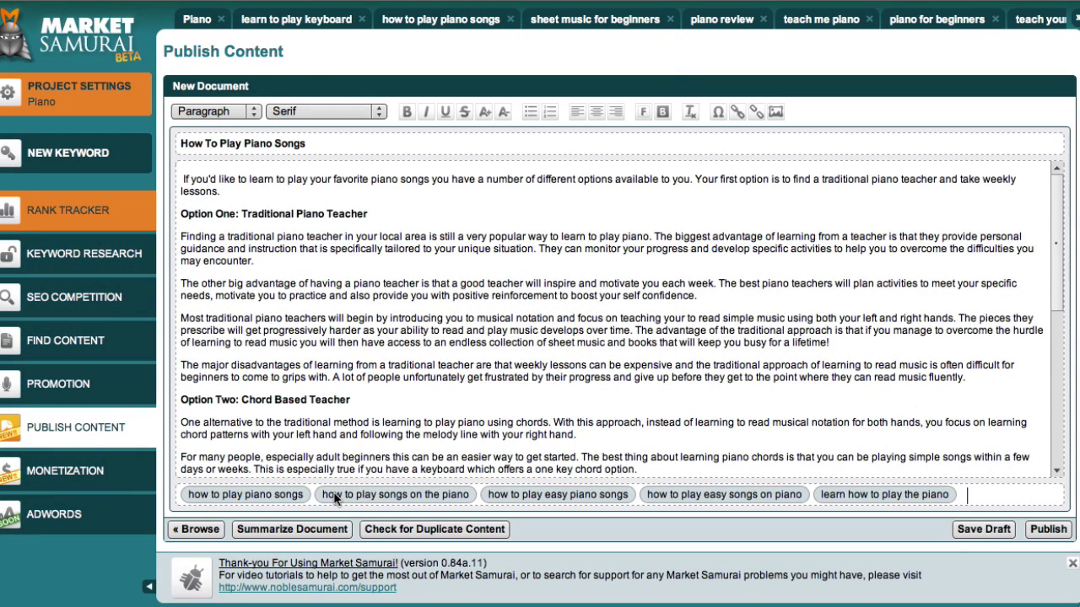
{"action": "left_click", "coordinate": [335, 498]}
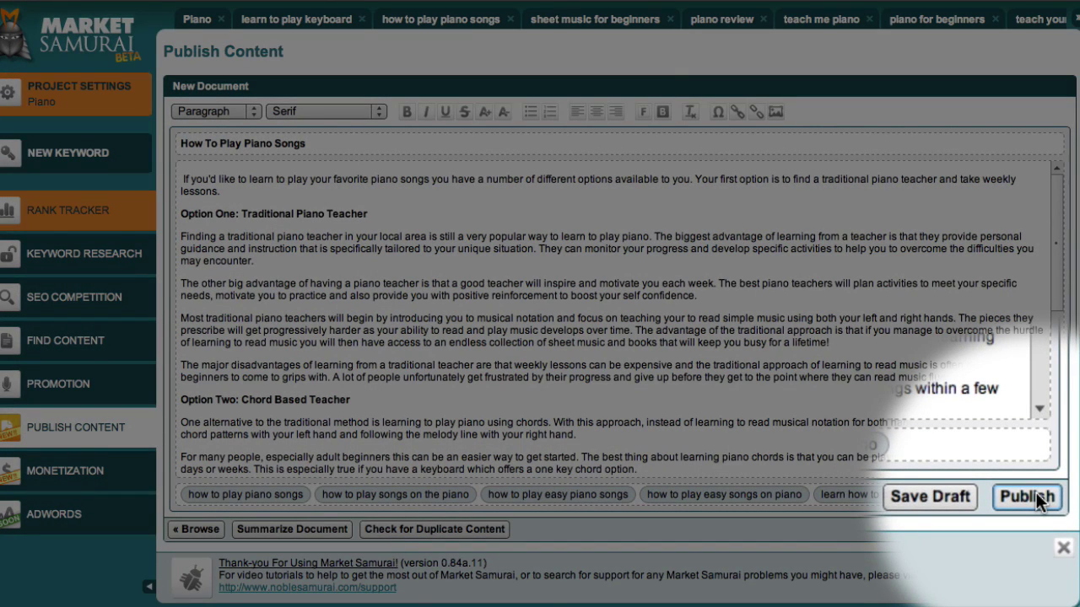
Add a new WordPress Direct account with its account name, username e-mail and password.
{"action": "left_click", "coordinate": [1036, 499]}
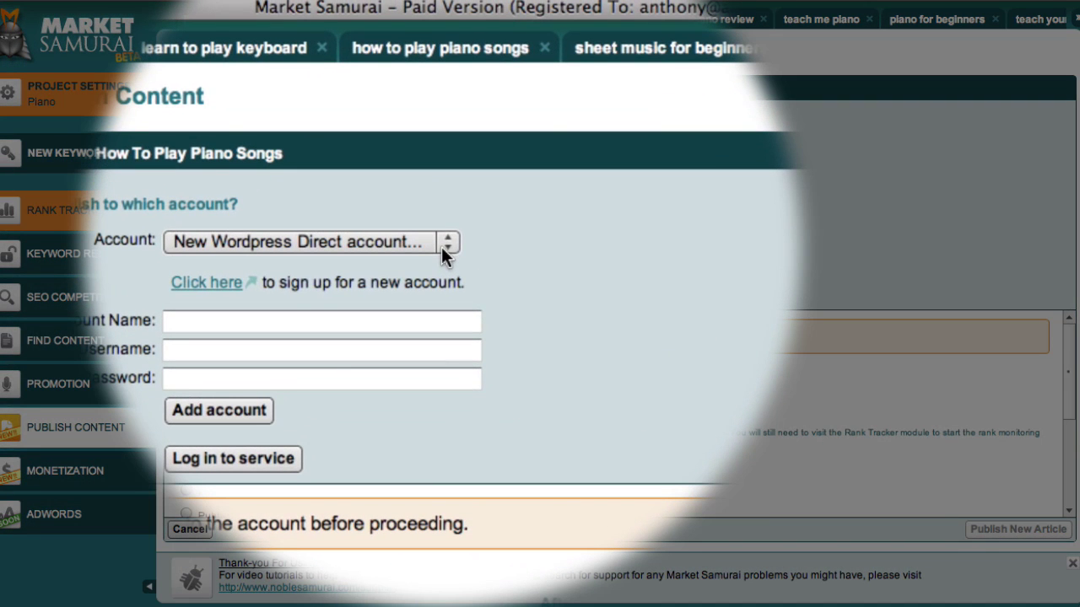
{"action": "left_click", "coordinate": [441, 151]}
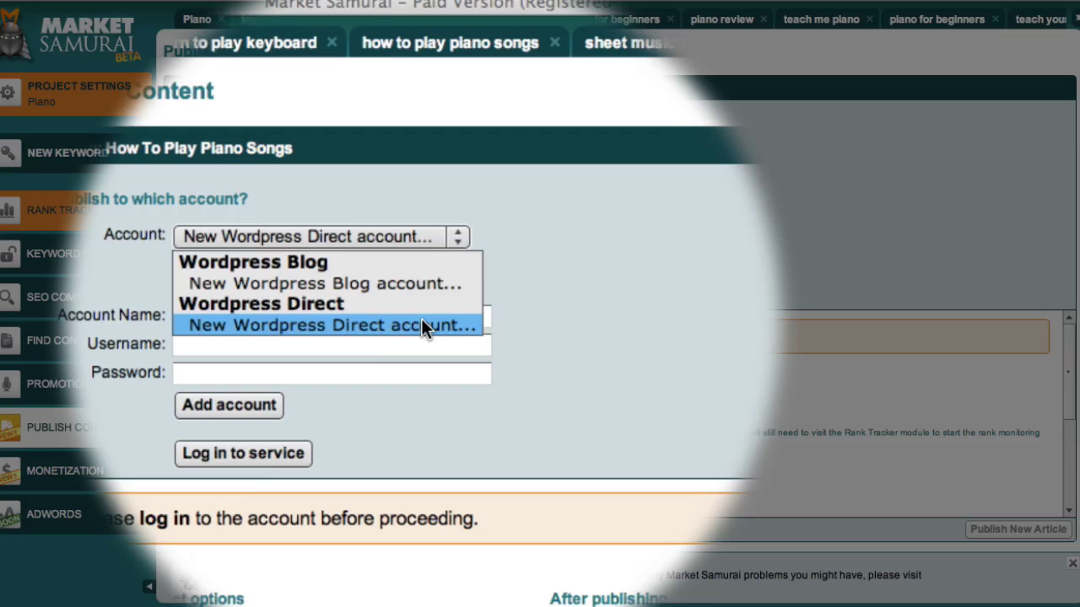
{"action": "left_click", "coordinate": [421, 325]}
{"action": "left_click", "coordinate": [421, 325]}
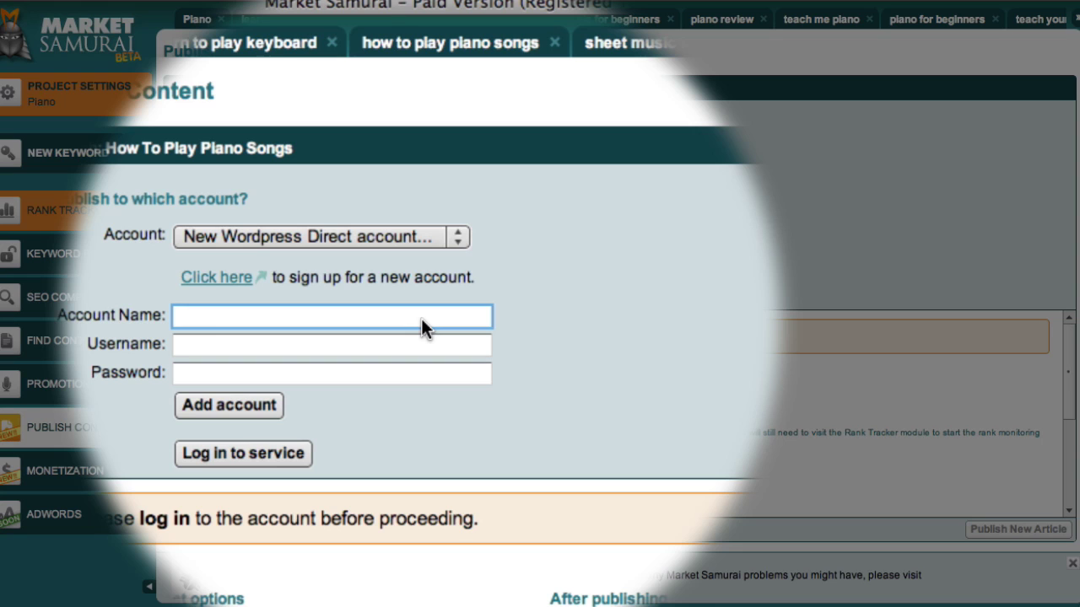
{"action": "type", "text": "Anthony's Wordpress Direct Account"}
{"action": "left_click", "coordinate": [409, 344]}
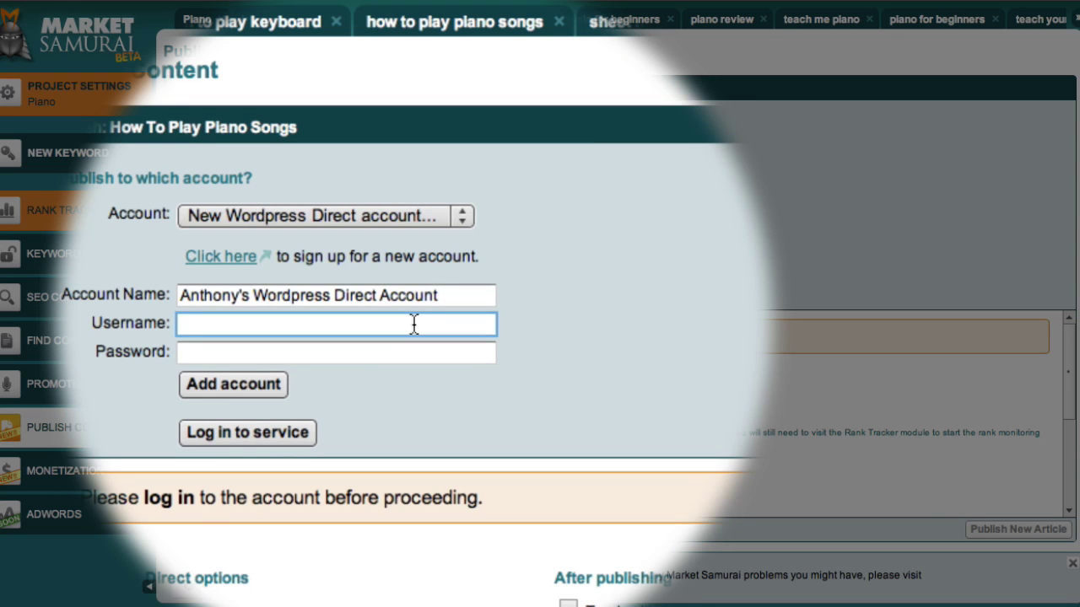
{"action": "key", "text": "Tab"}
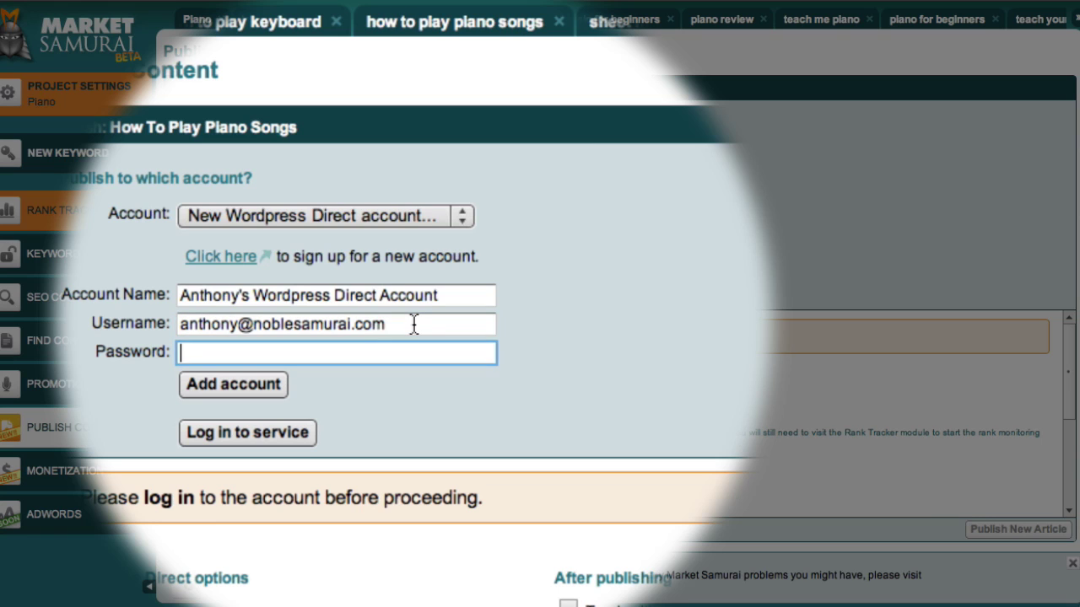
{"action": "key", "text": "super+v"}
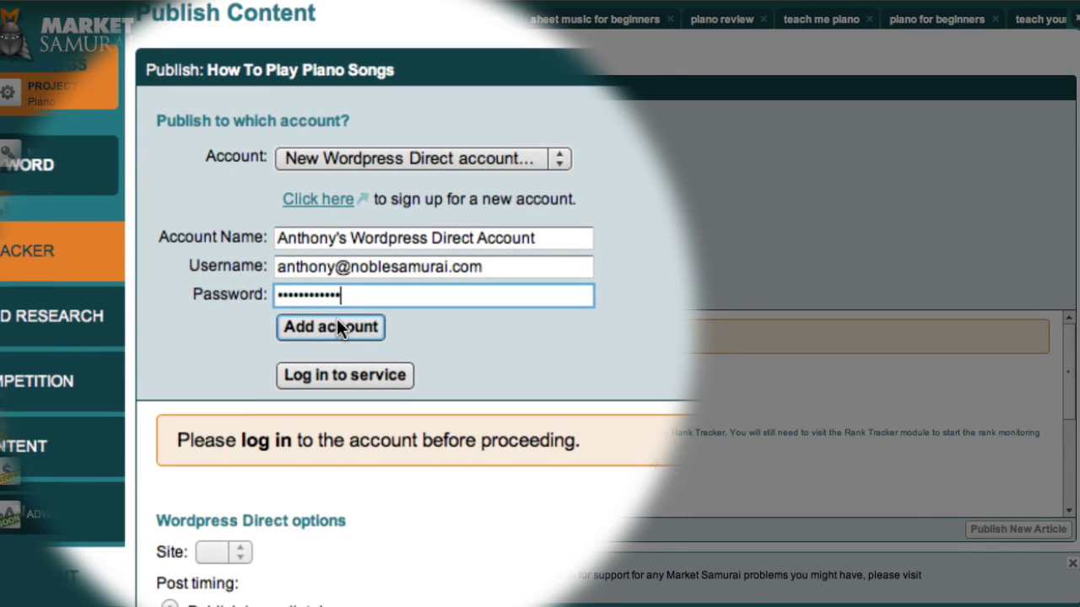
{"action": "left_click", "coordinate": [338, 325]}
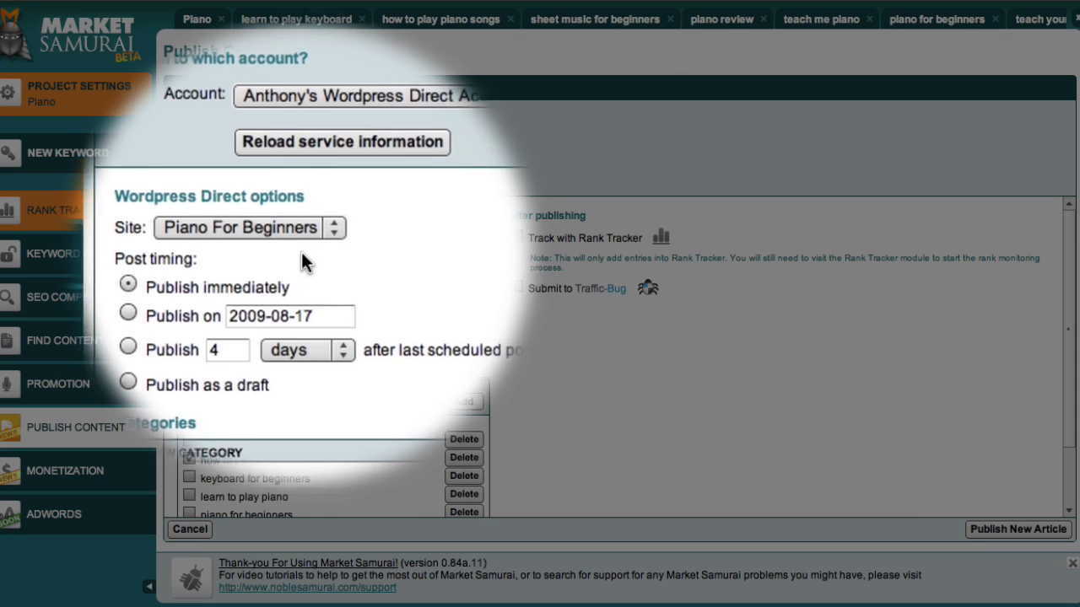
{"action": "left_click", "coordinate": [320, 236]}
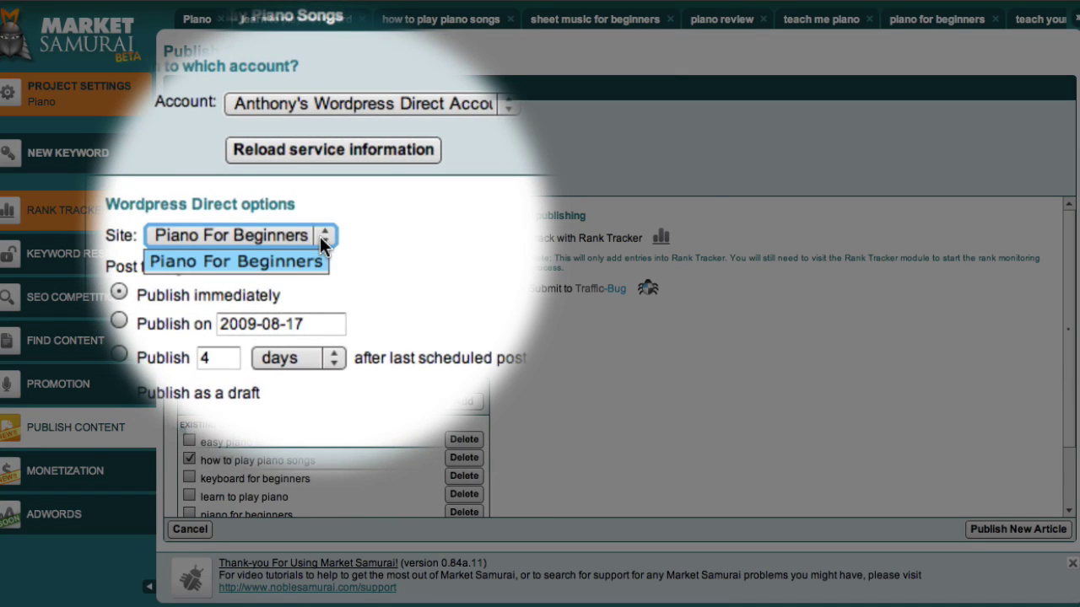
{"action": "left_click", "coordinate": [310, 250]}
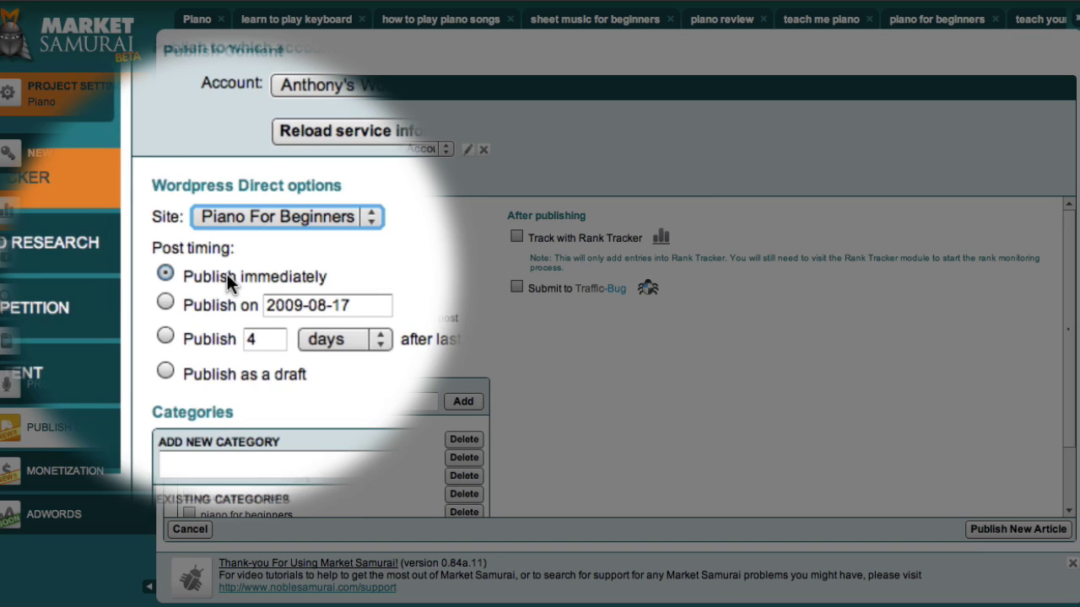
{"action": "left_click", "coordinate": [206, 293]}
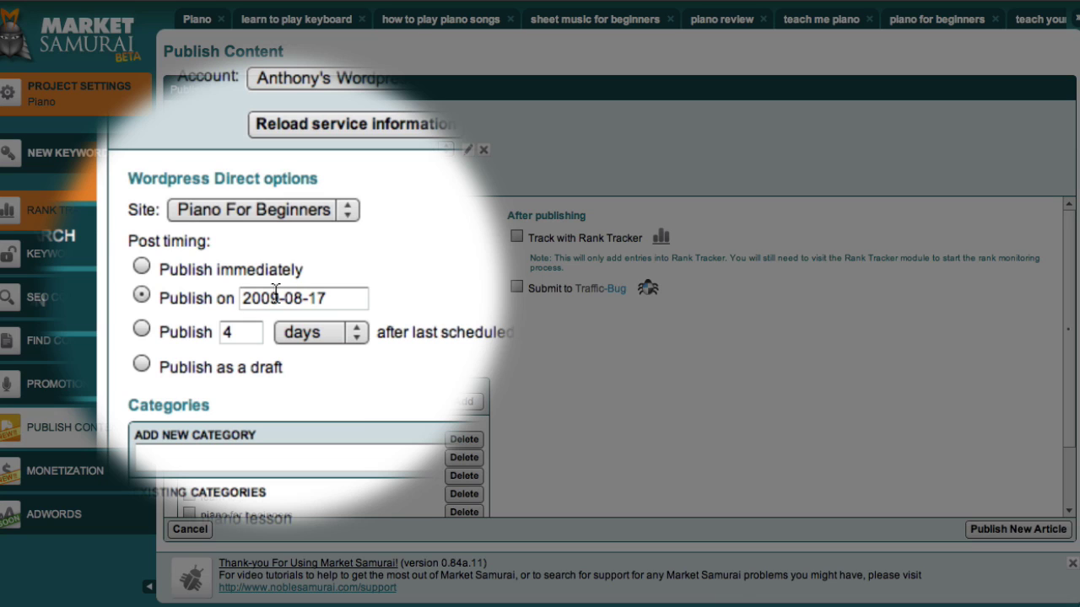
{"action": "left_click", "coordinate": [275, 291]}
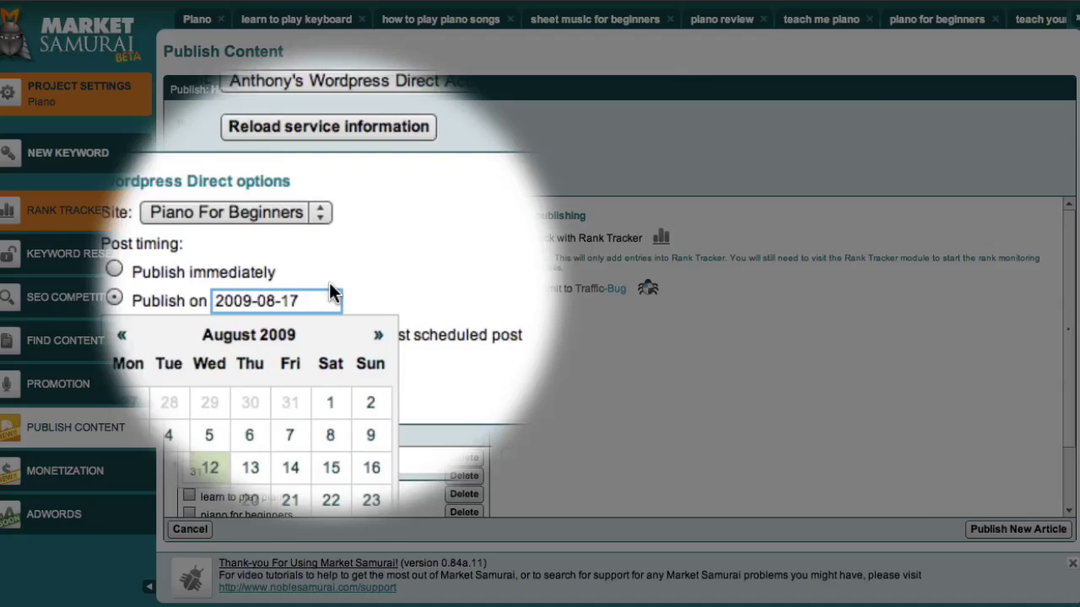
{"action": "left_click", "coordinate": [355, 291]}
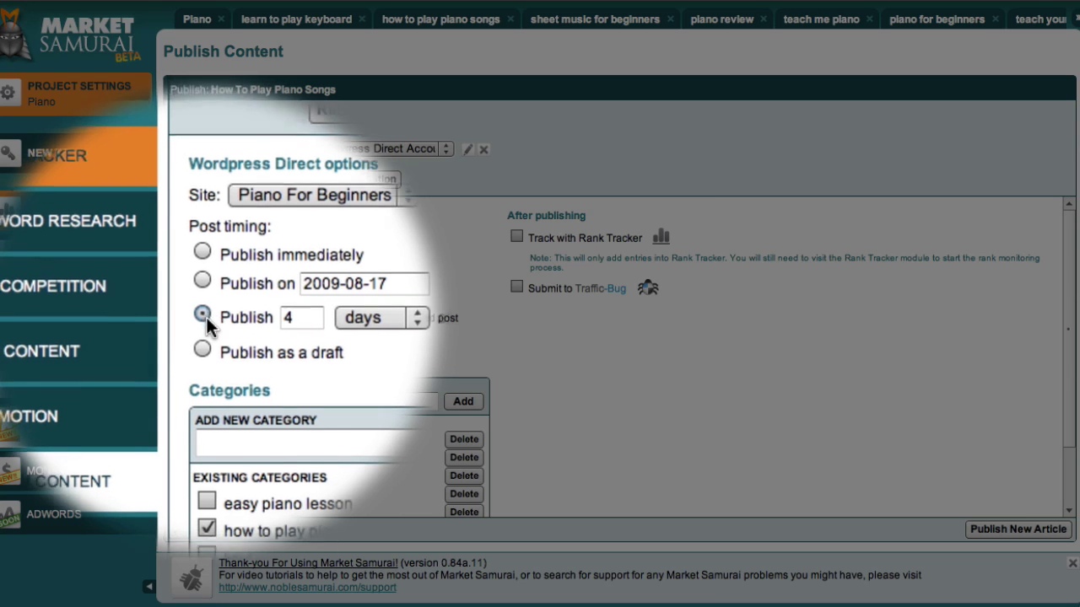
{"action": "left_click", "coordinate": [204, 340]}
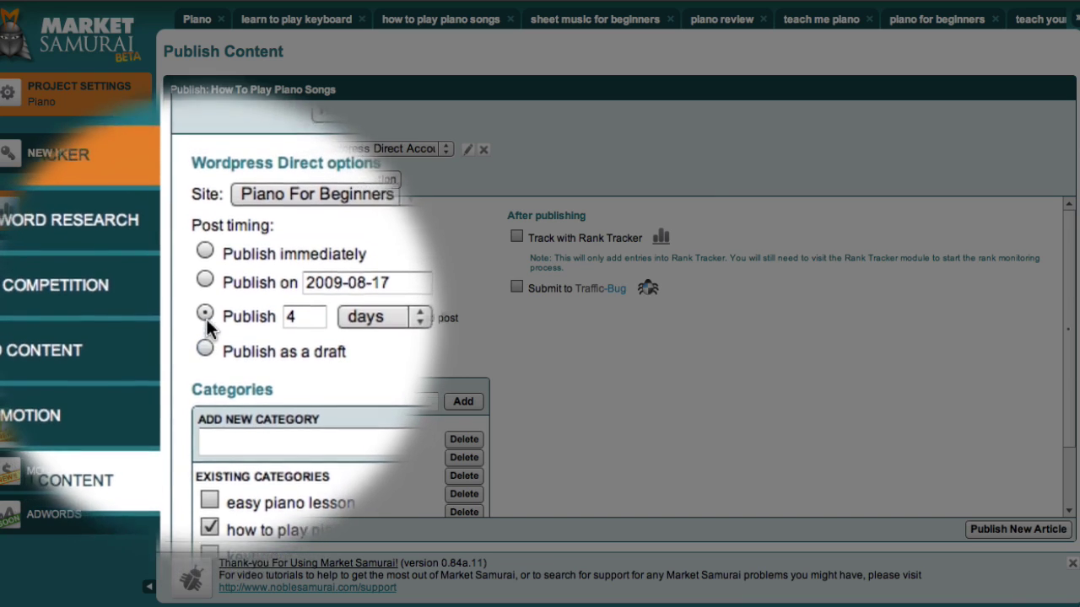
{"action": "left_click", "coordinate": [208, 275]}
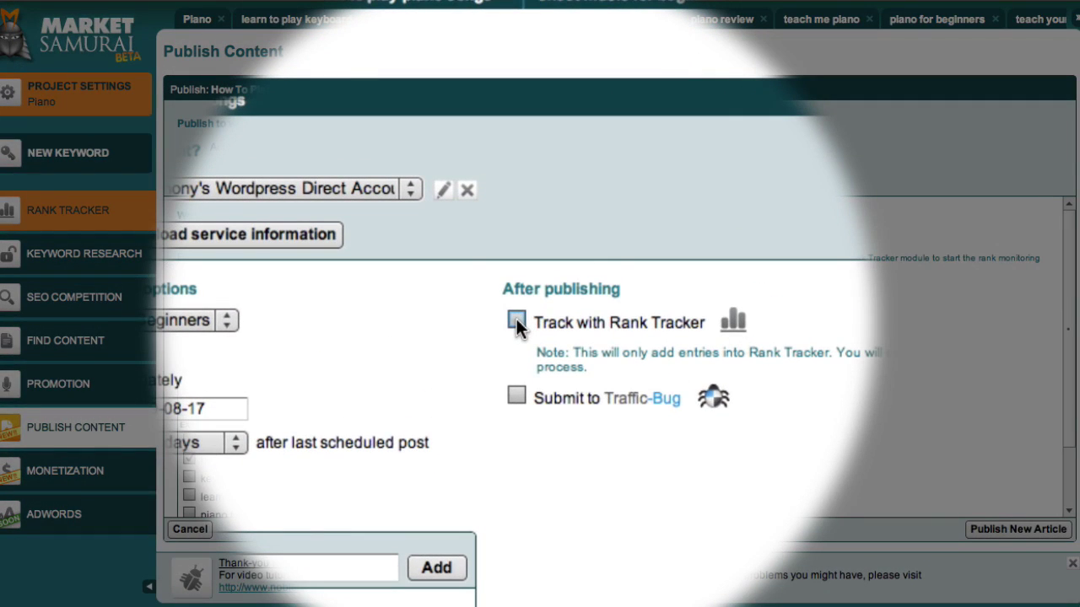
Enable Rank Tracker and uncheck the four new keywords, tracking only 'how to play piano songs'.
{"action": "left_click", "coordinate": [516, 236]}
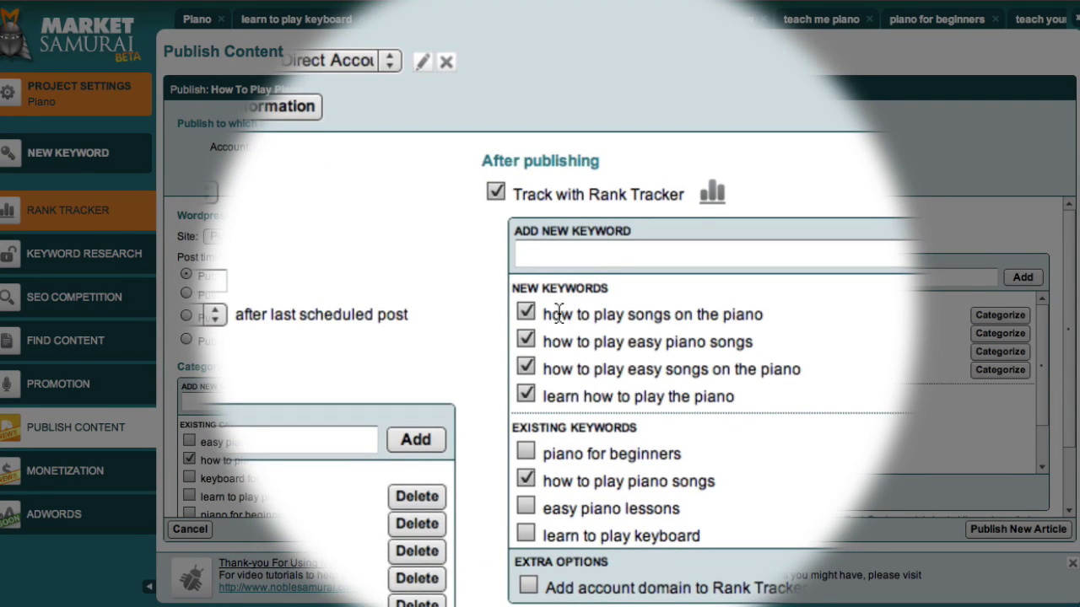
{"action": "scroll", "coordinate": [558, 314], "scroll_direction": "down", "scroll_amount": 1}
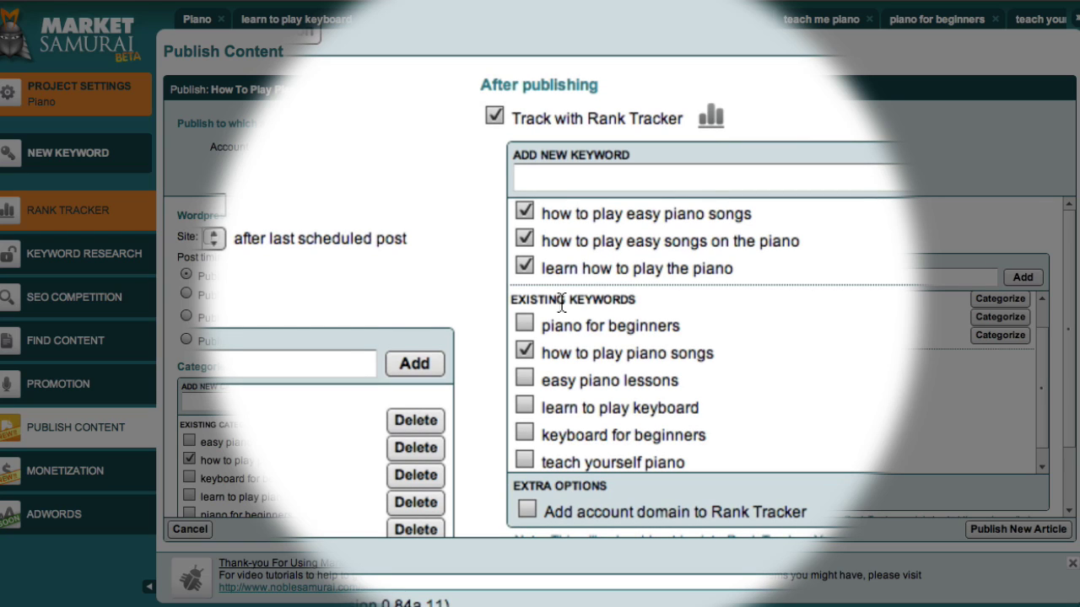
{"action": "scroll", "coordinate": [561, 303], "scroll_direction": "down", "scroll_amount": 1}
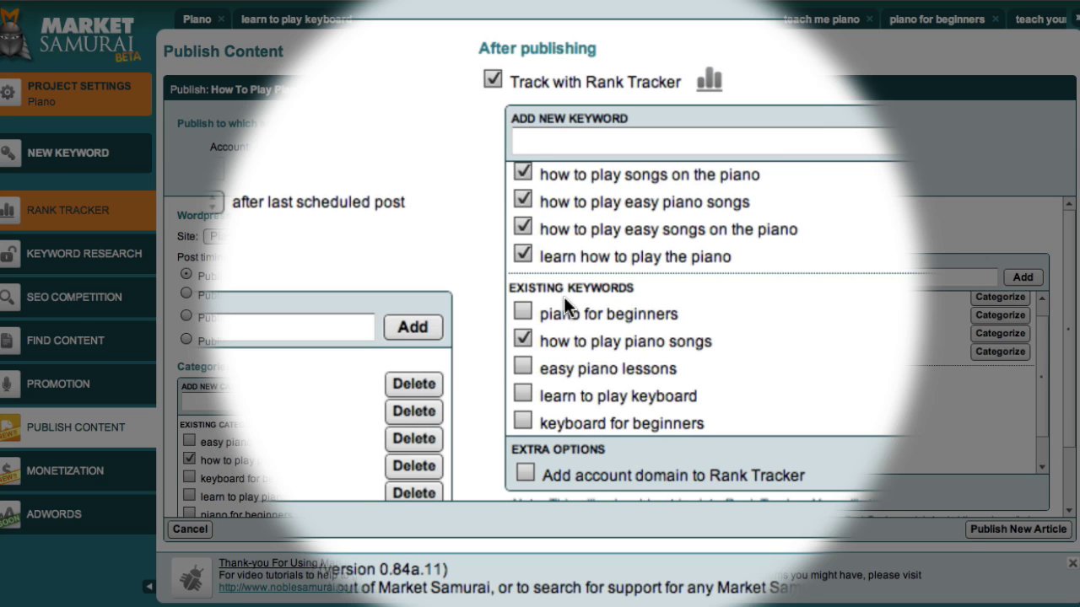
{"action": "scroll", "coordinate": [564, 297], "scroll_direction": "up", "scroll_amount": 1}
{"action": "left_click", "coordinate": [537, 301]}
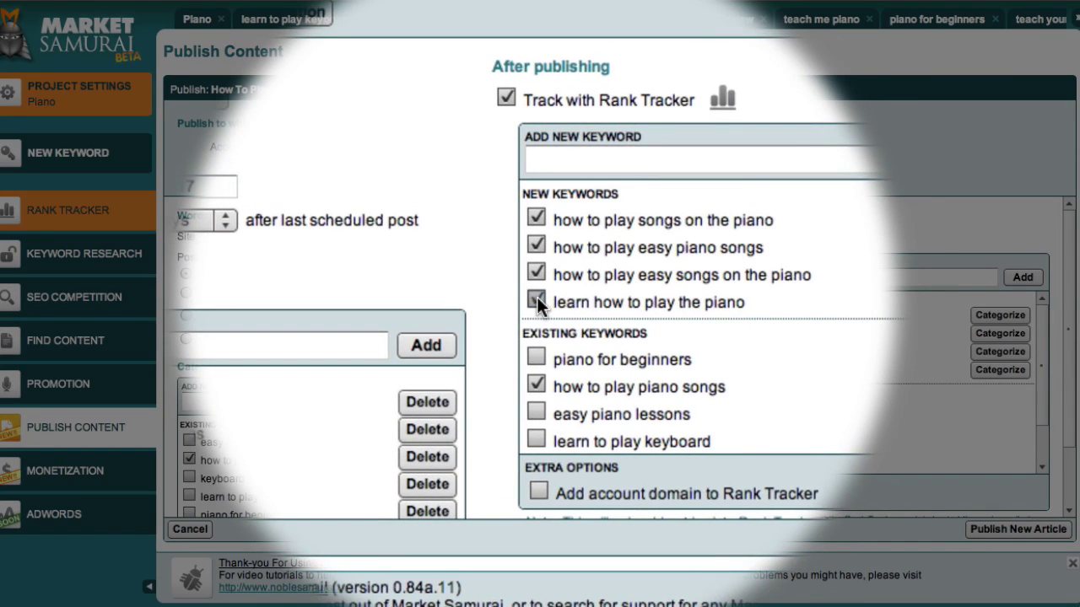
{"action": "left_click", "coordinate": [536, 274]}
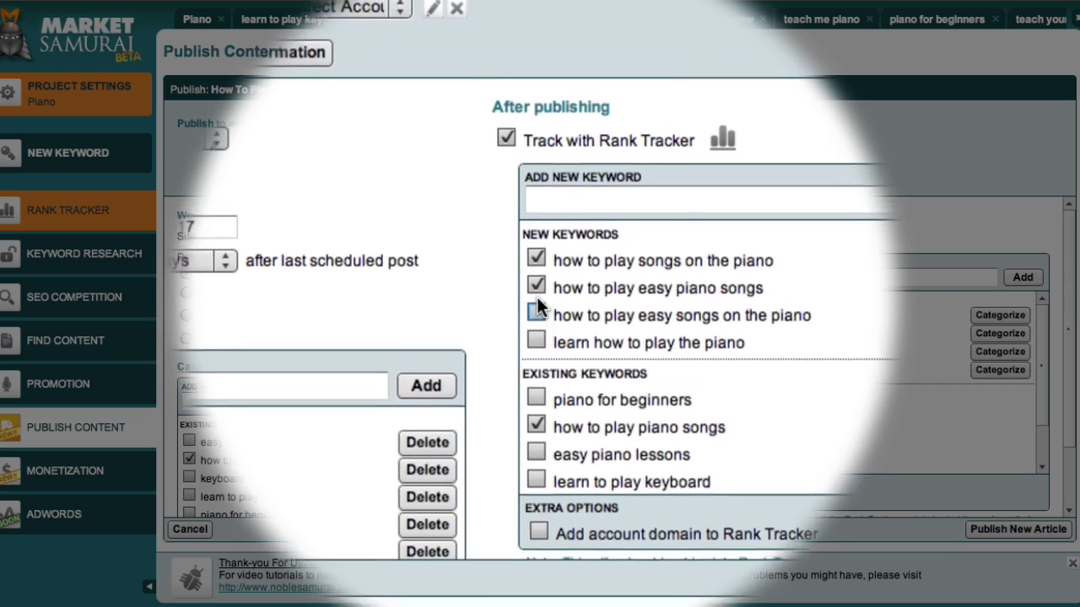
{"action": "left_click", "coordinate": [537, 287]}
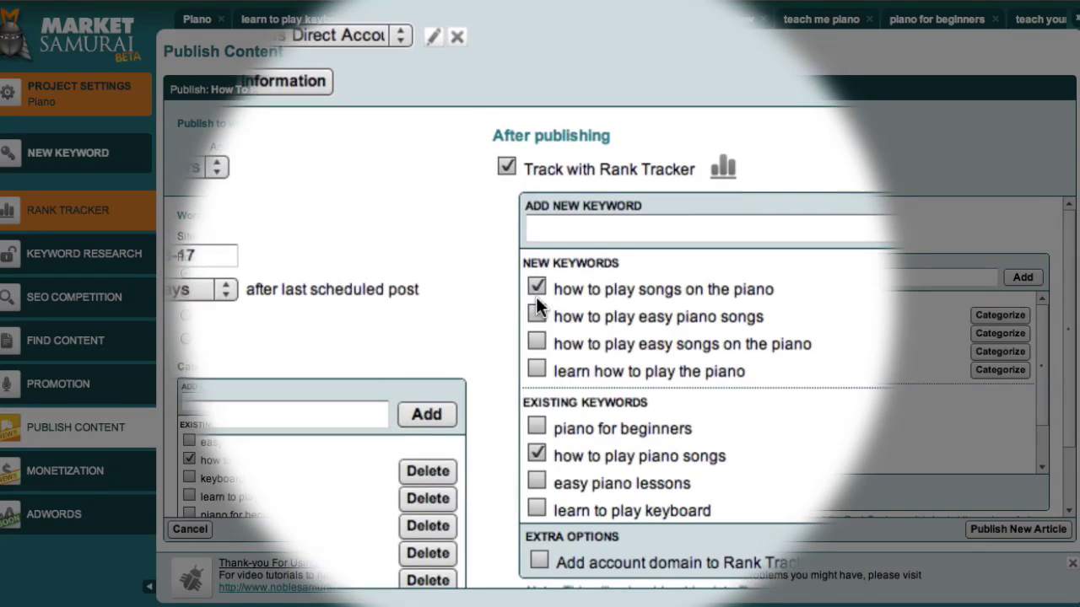
{"action": "left_click", "coordinate": [535, 305]}
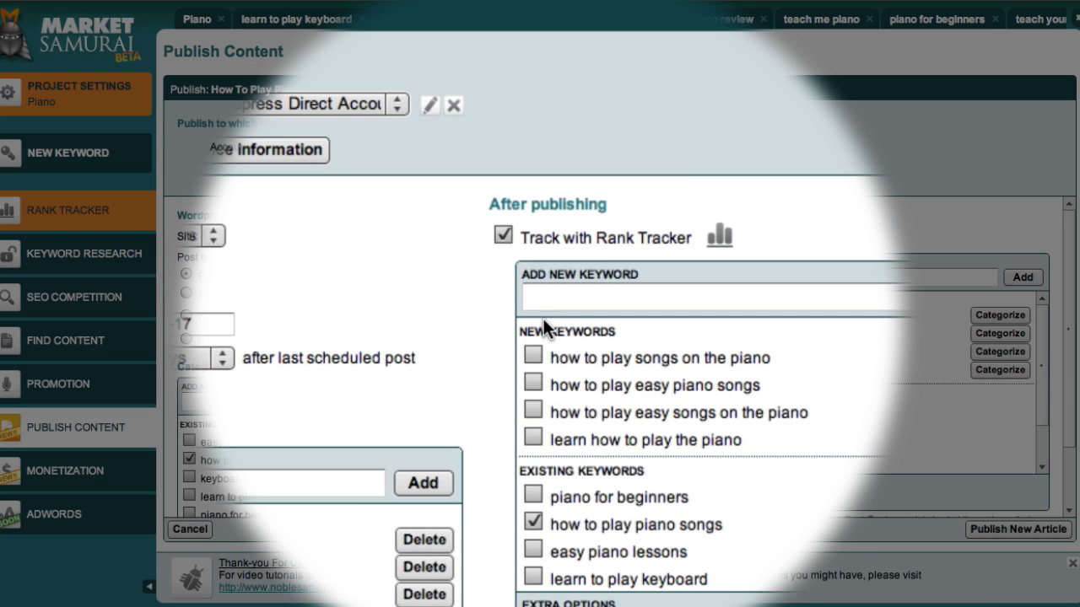
{"action": "scroll", "coordinate": [544, 319], "scroll_direction": "down", "scroll_amount": 3}
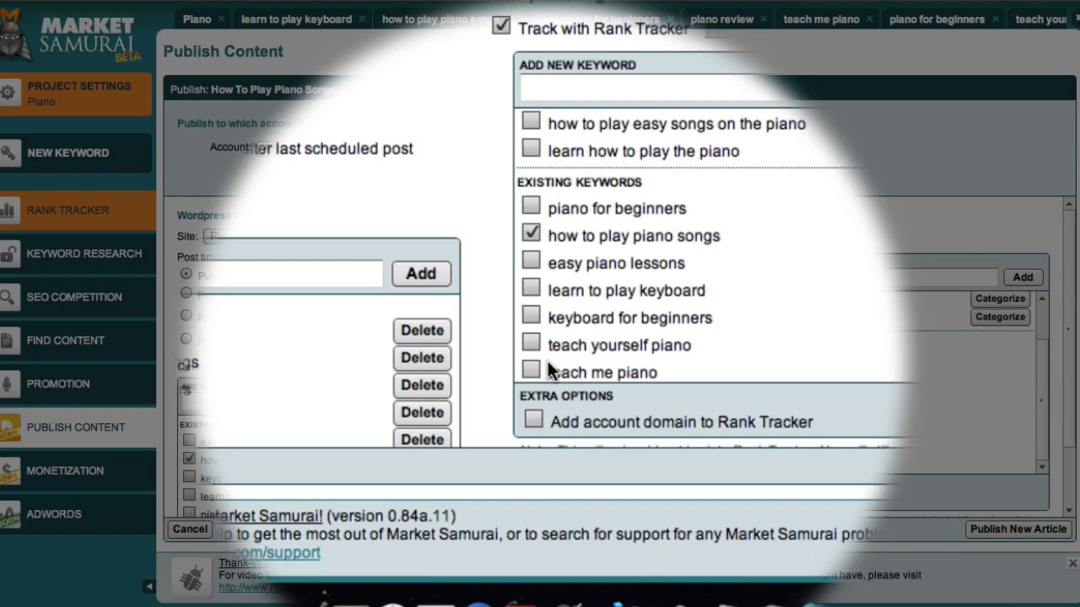
{"action": "scroll", "coordinate": [547, 381], "scroll_direction": "down", "scroll_amount": 1}
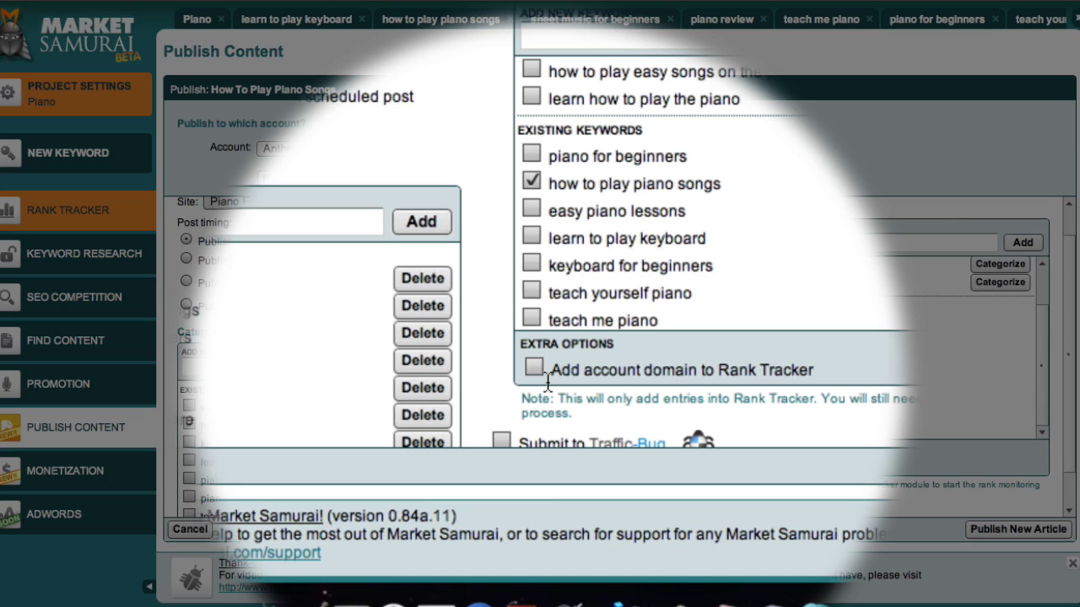
{"action": "scroll", "coordinate": [548, 381], "scroll_direction": "down", "scroll_amount": 2}
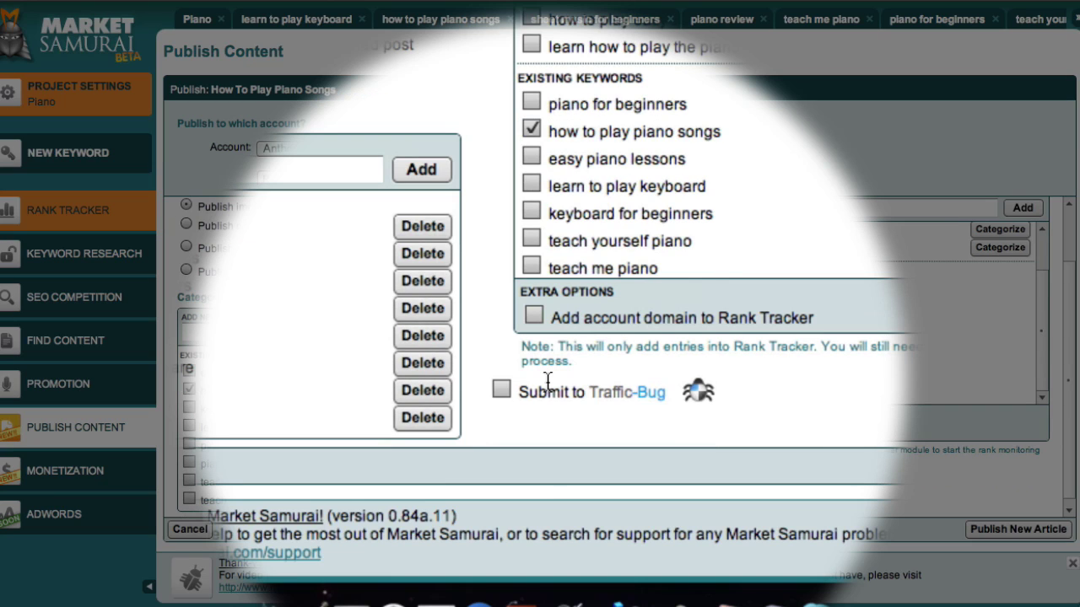
{"action": "scroll", "coordinate": [547, 381], "scroll_direction": "down", "scroll_amount": 1}
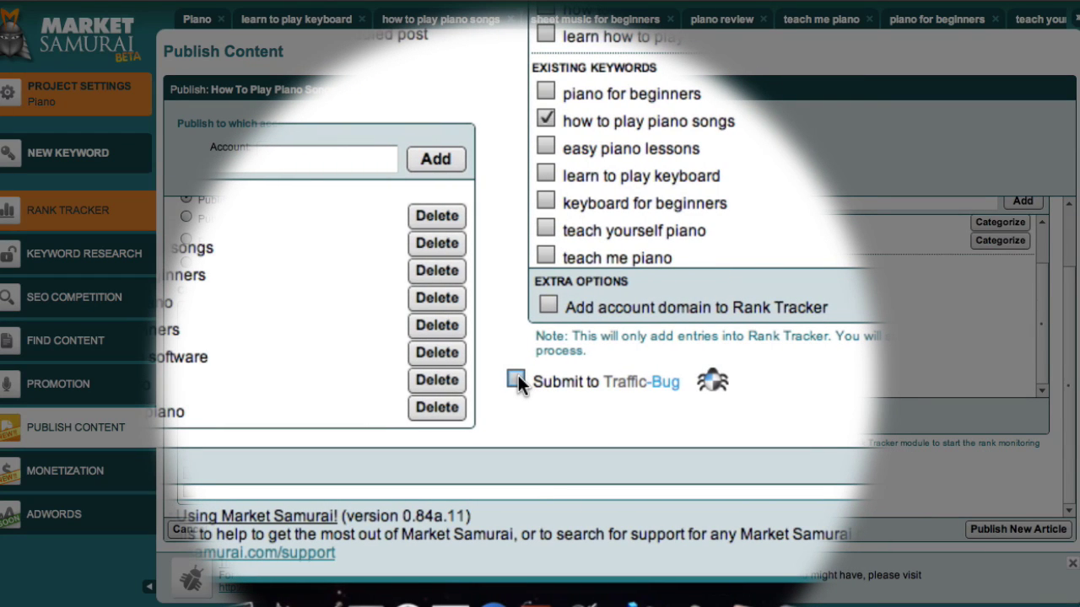
Enable Traffic-Bug submission and add a new account with its name, e-mail and password.
{"action": "left_click", "coordinate": [515, 379]}
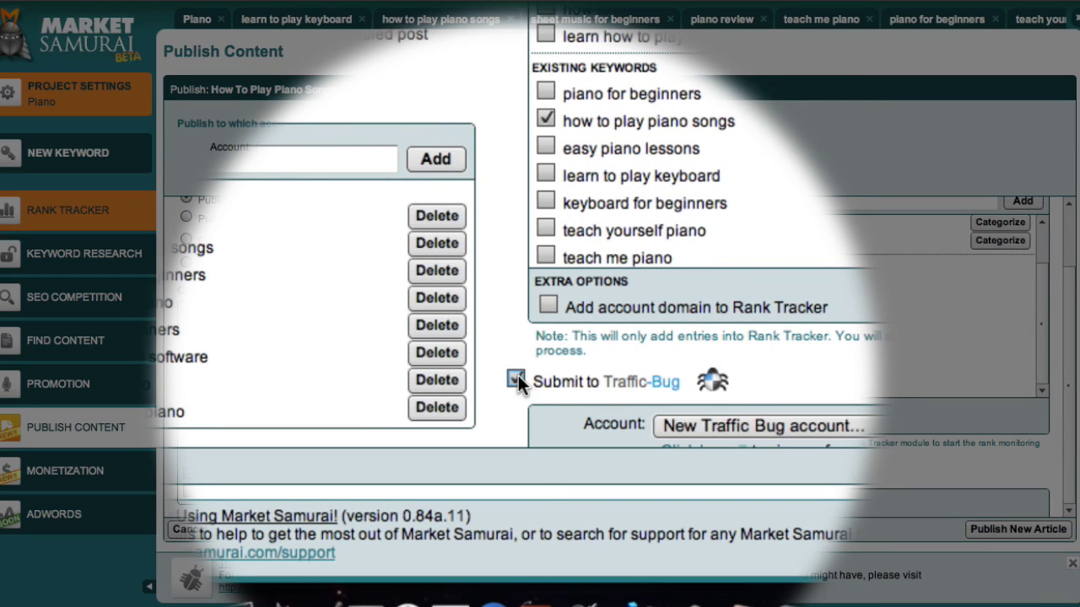
{"action": "scroll", "coordinate": [518, 380], "scroll_direction": "down", "scroll_amount": 5}
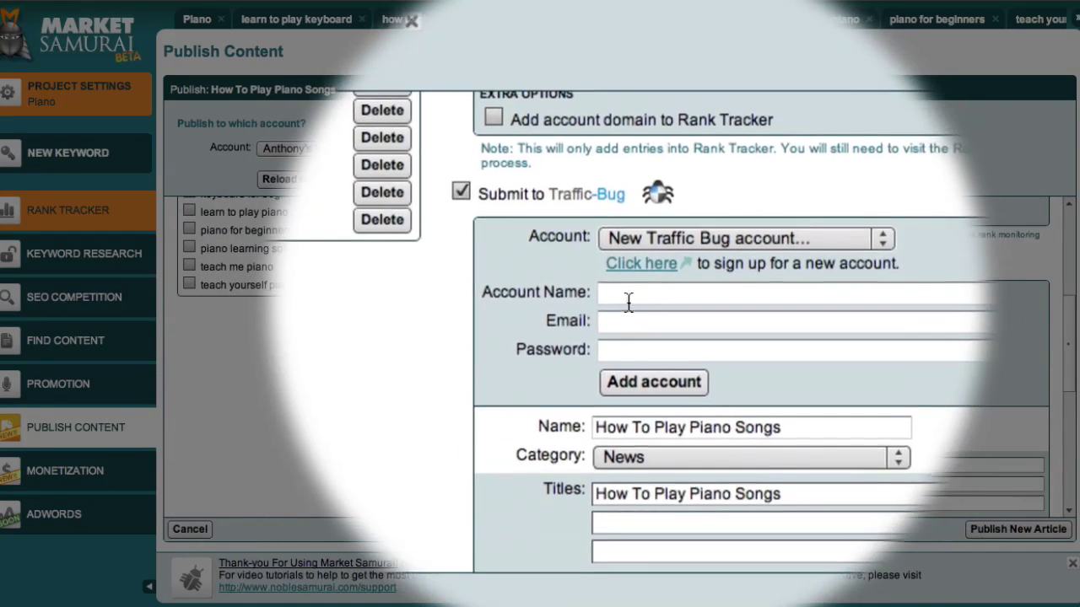
{"action": "left_click", "coordinate": [627, 302]}
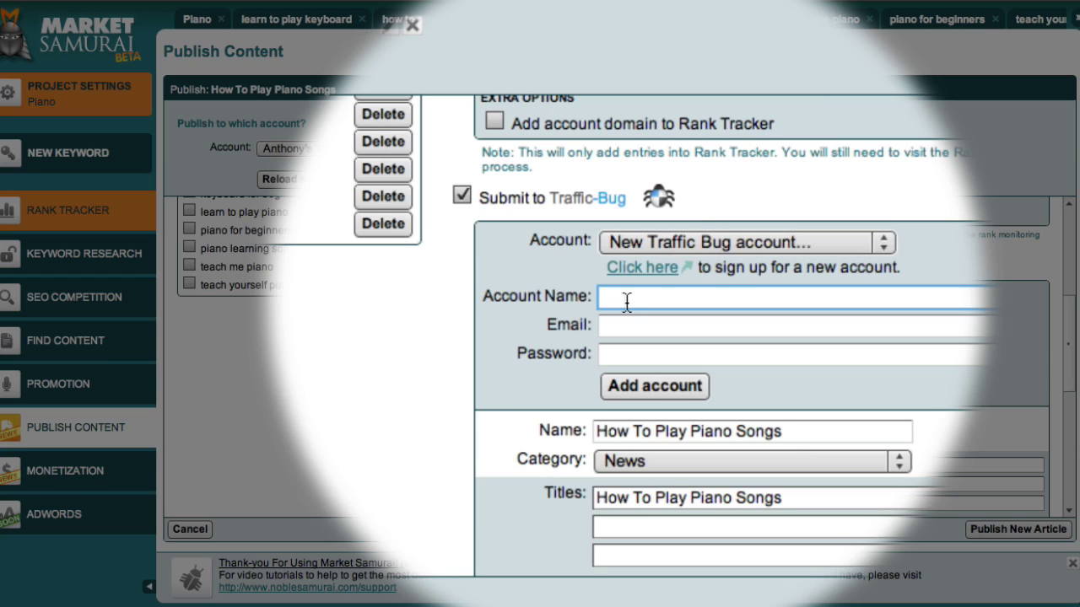
{"action": "type", "text": "Anthony's Traffic Bug"}
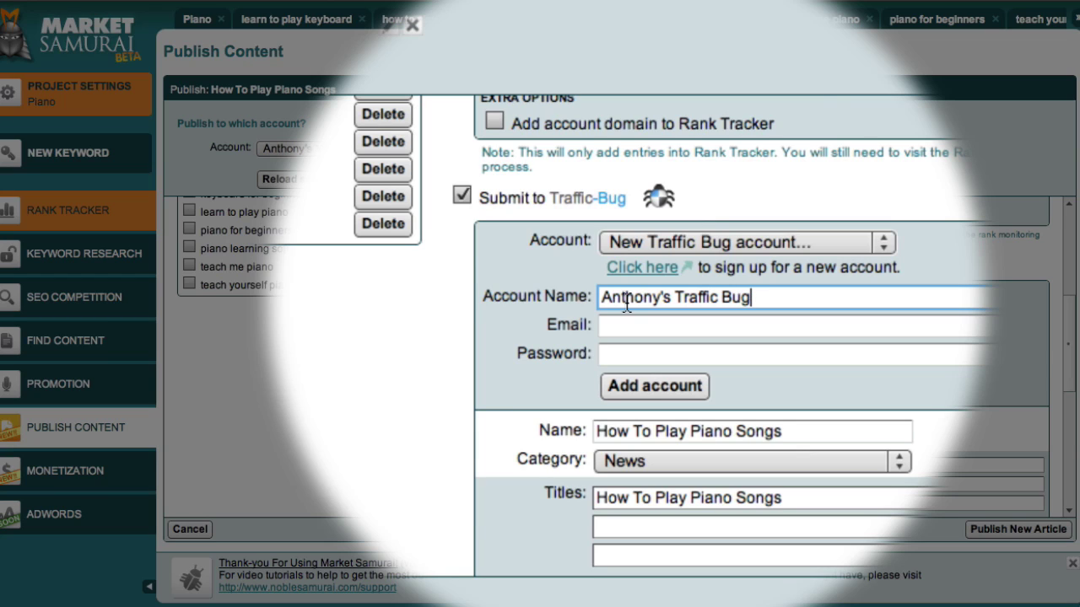
{"action": "scroll", "coordinate": [626, 306], "scroll_direction": "down", "scroll_amount": 1}
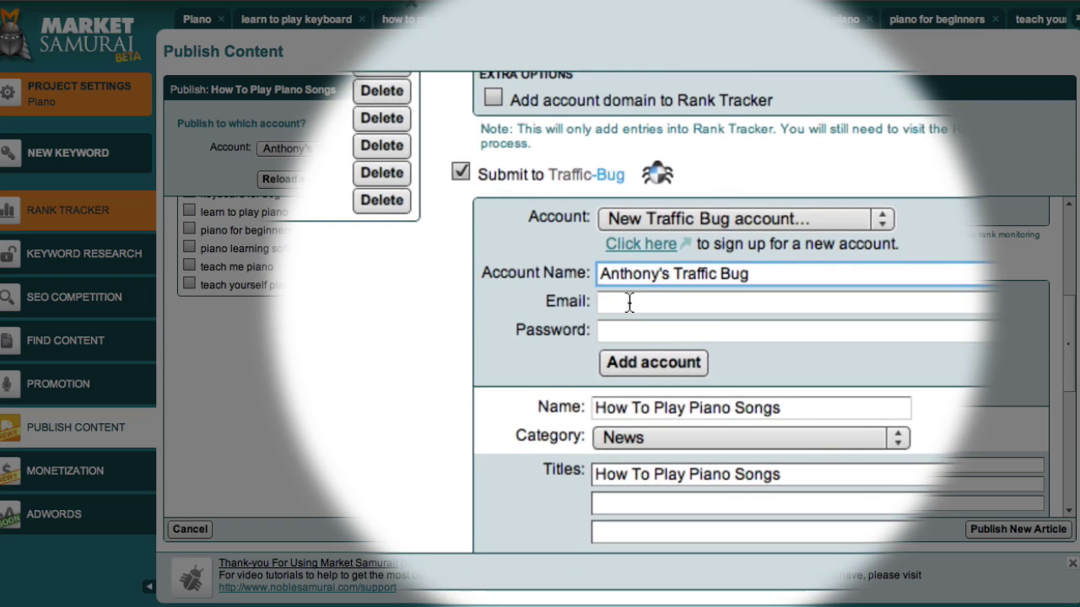
{"action": "left_click", "coordinate": [629, 302]}
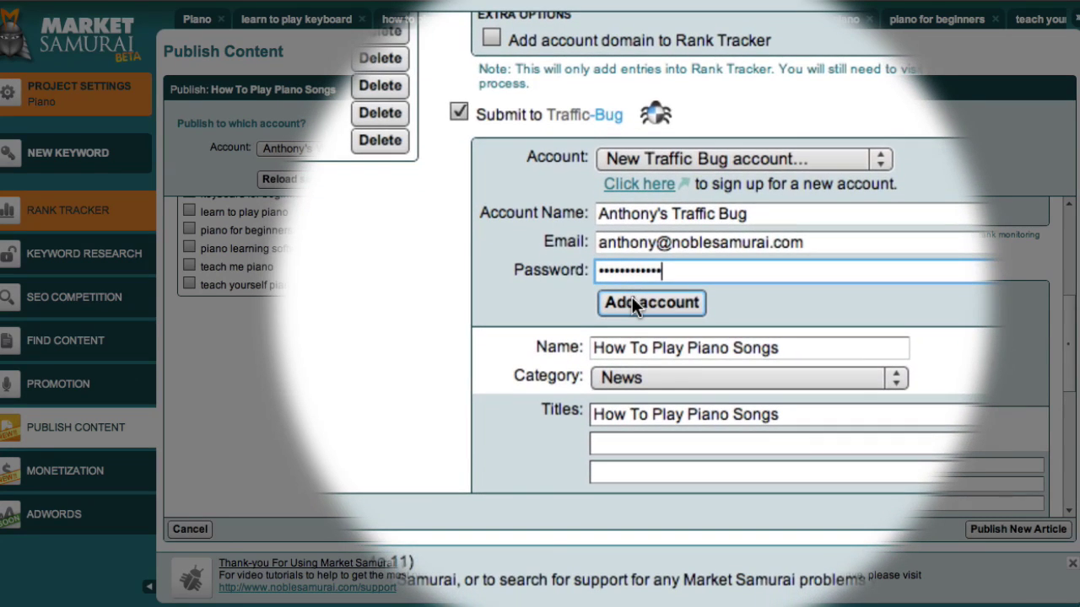
{"action": "left_click", "coordinate": [635, 302]}
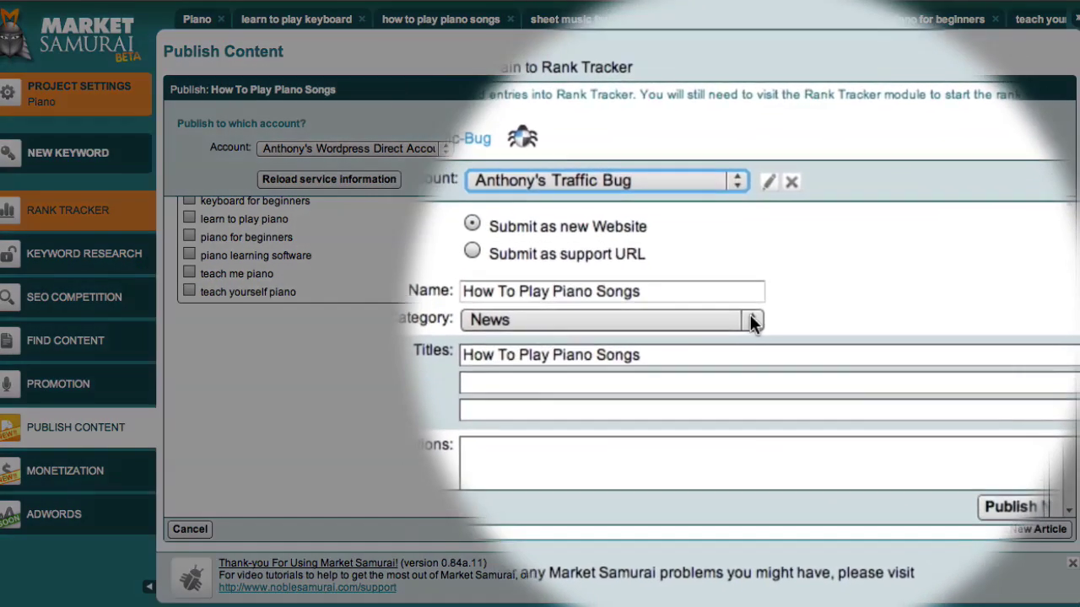
Set the category to Other/General and paste five alternative titles such as 'Tips on how to Play Piano Songs'.
{"action": "left_click", "coordinate": [808, 399]}
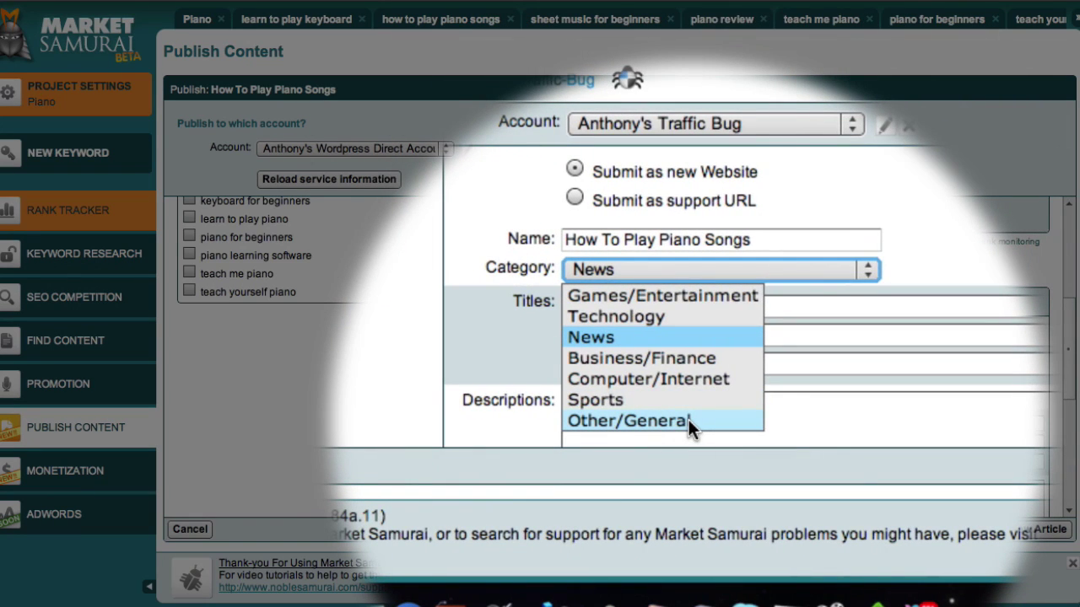
{"action": "left_click", "coordinate": [688, 419]}
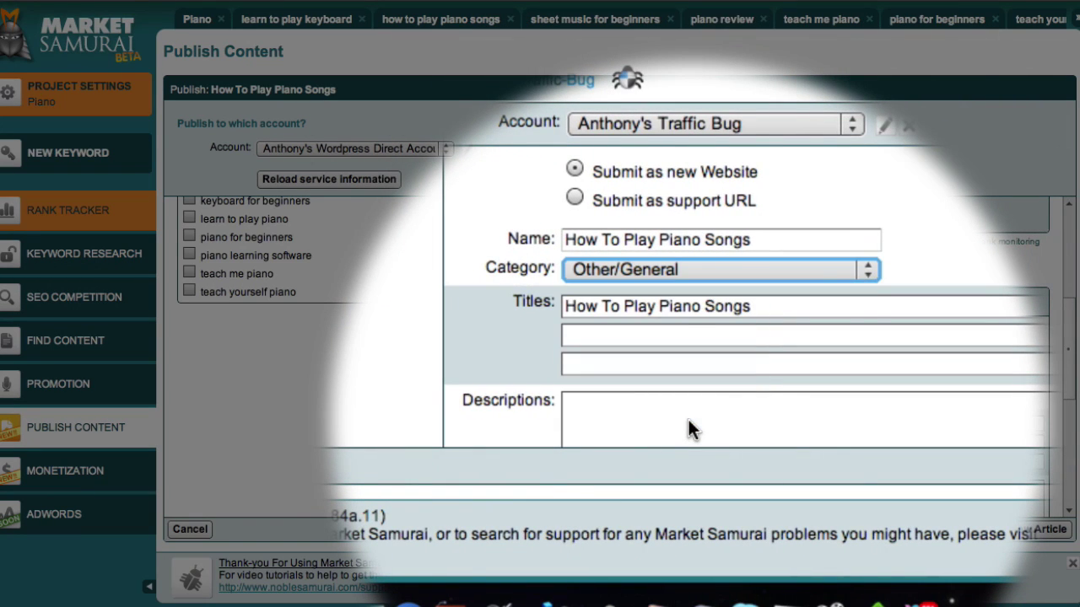
{"action": "scroll", "coordinate": [699, 297], "scroll_direction": "down", "scroll_amount": 3}
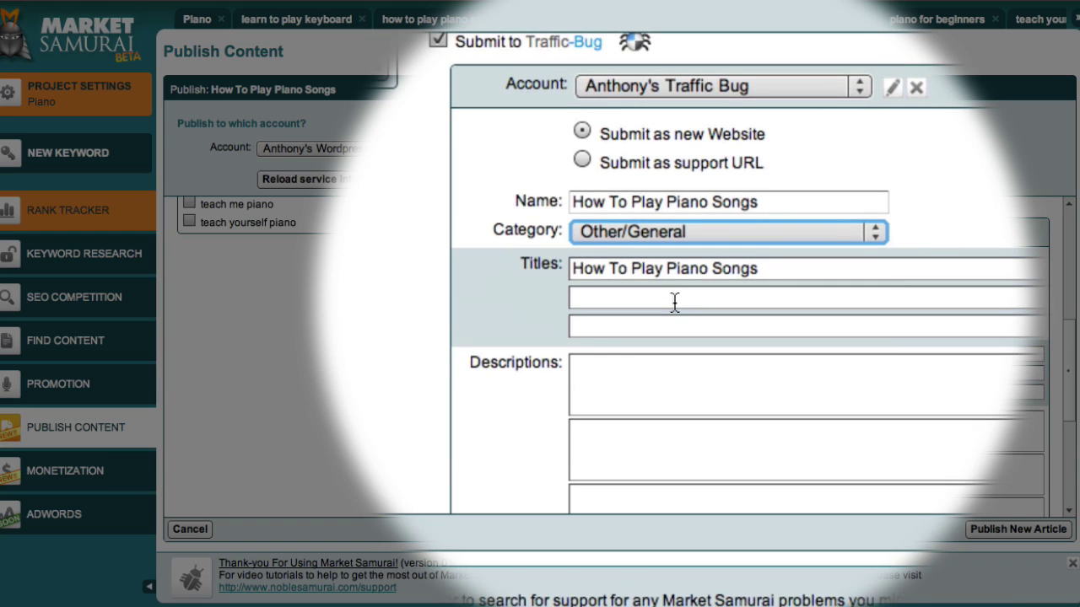
{"action": "left_click", "coordinate": [675, 302]}
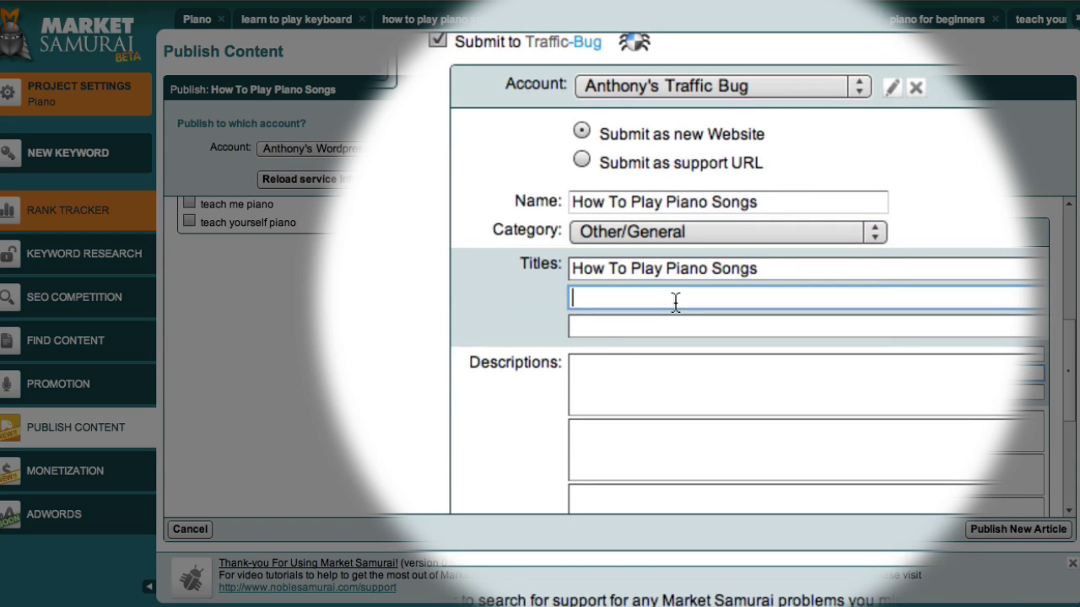
{"action": "type", "text": "Tips on how to Play Piano Songs How To Get Started Playing Piano Songs Advice On Playing Piano Songs Help For Playing Piano Songs Some Great Tips For Playing Piano Songs"}
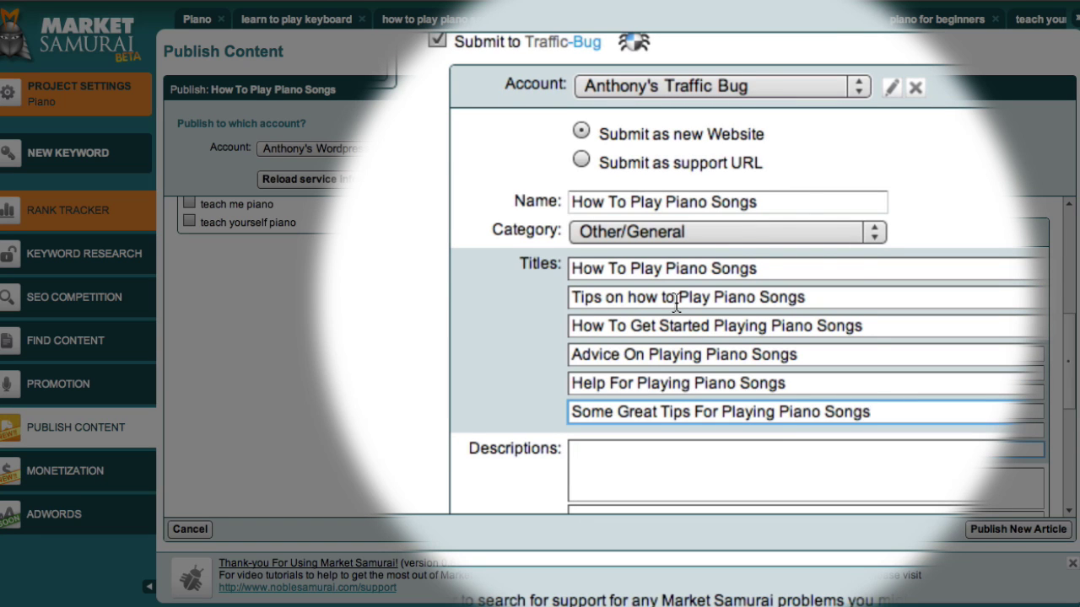
{"action": "scroll", "coordinate": [676, 376], "scroll_direction": "down", "scroll_amount": 1}
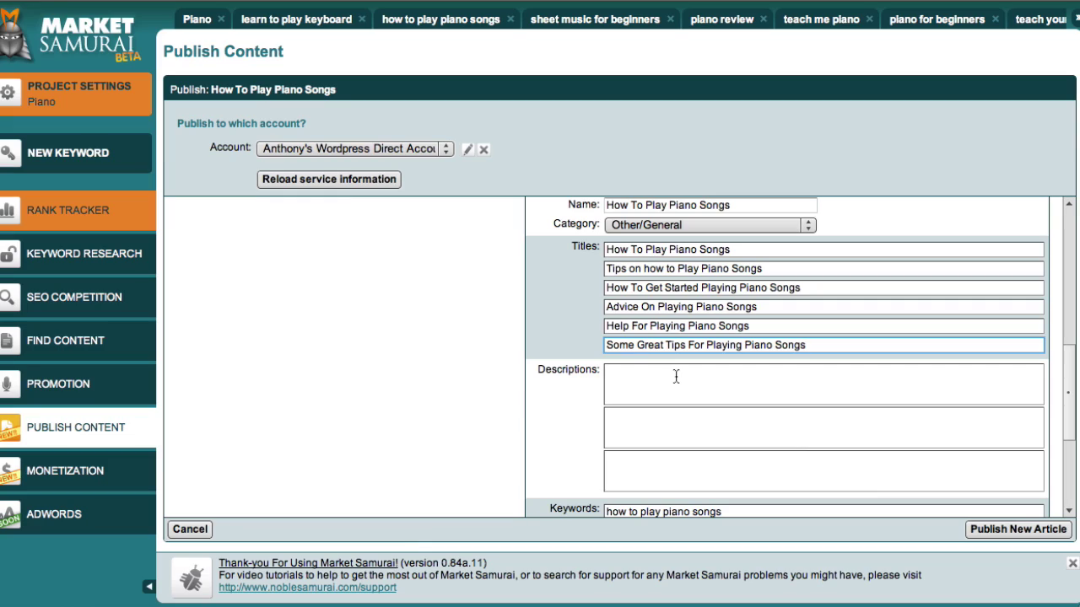
Paste three piano-learning descriptions, then review the five keywords and High aggression setting.
{"action": "left_click", "coordinate": [675, 377]}
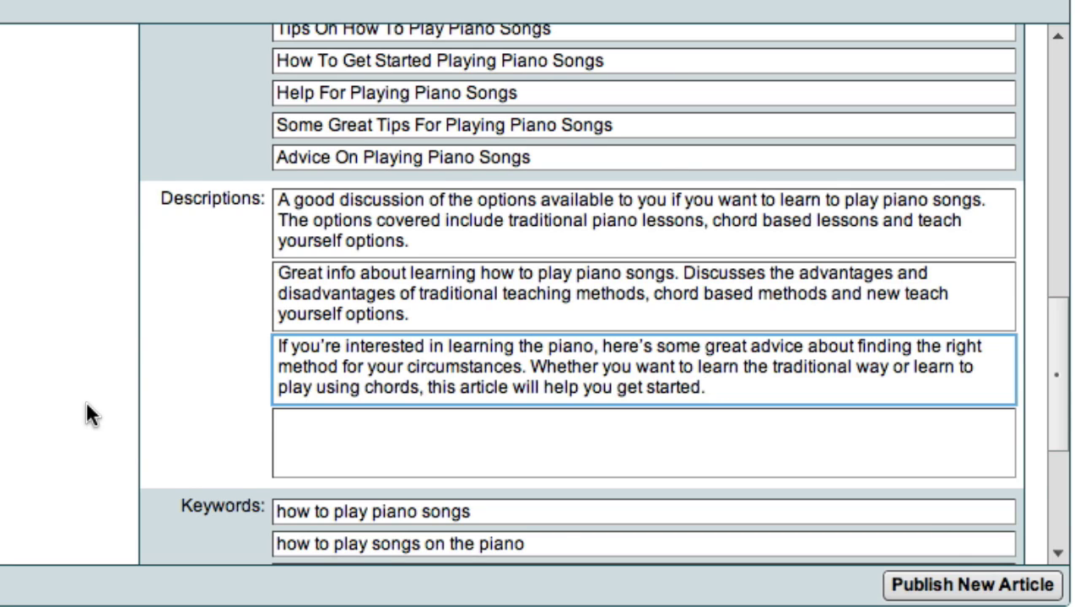
{"action": "scroll", "coordinate": [86, 400], "scroll_direction": "down", "scroll_amount": 3}
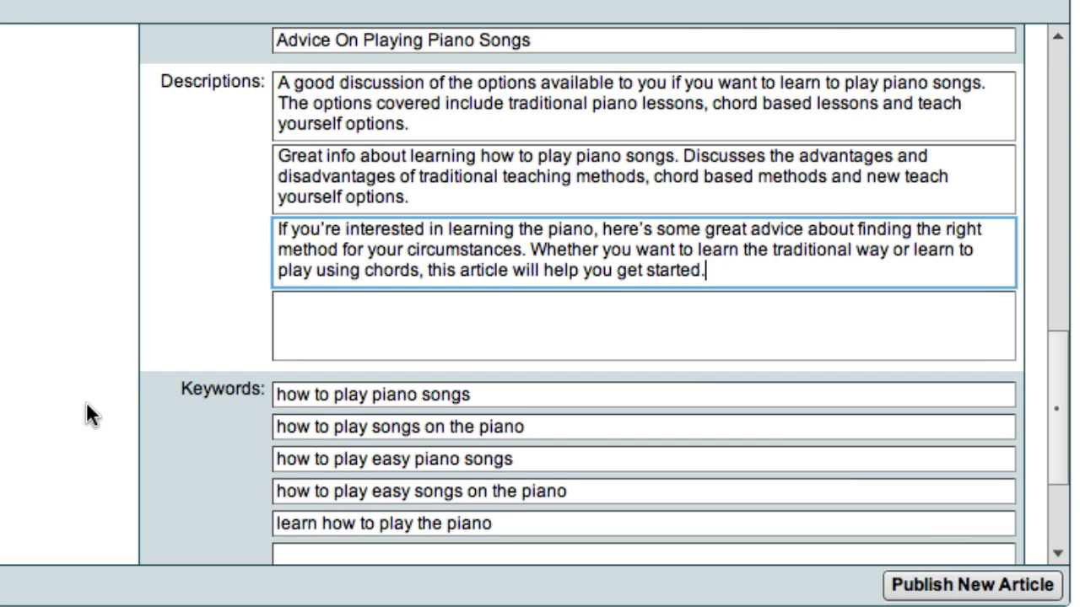
{"action": "scroll", "coordinate": [87, 403], "scroll_direction": "down", "scroll_amount": 3}
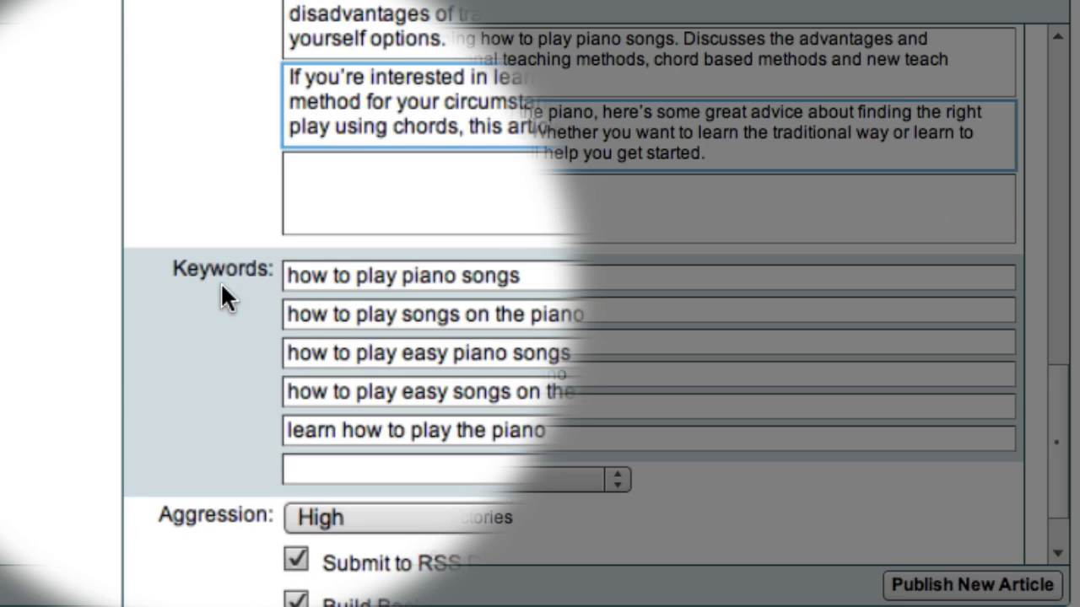
{"action": "scroll", "coordinate": [223, 284], "scroll_direction": "down", "scroll_amount": 3}
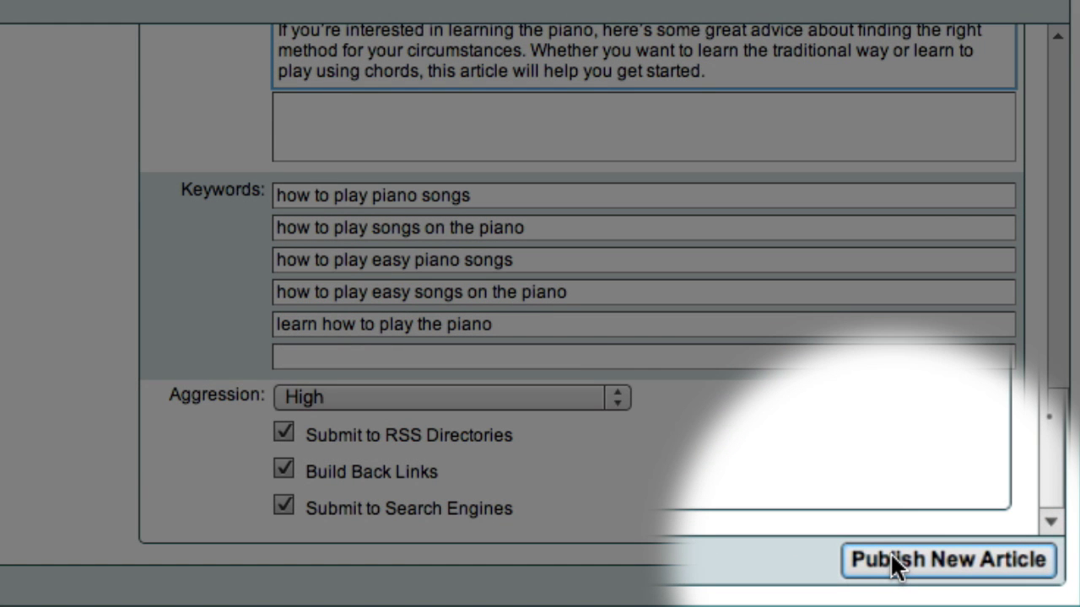
Publish the 'How To Play Piano Songs' article to the Piano For Beginners WordPress site.
{"action": "left_click", "coordinate": [928, 584]}
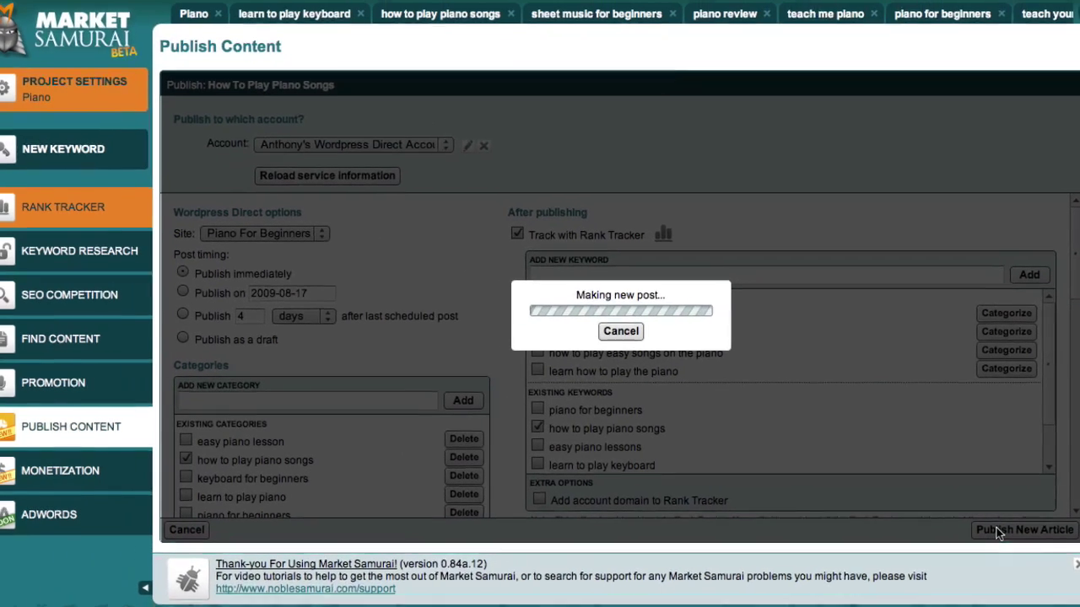